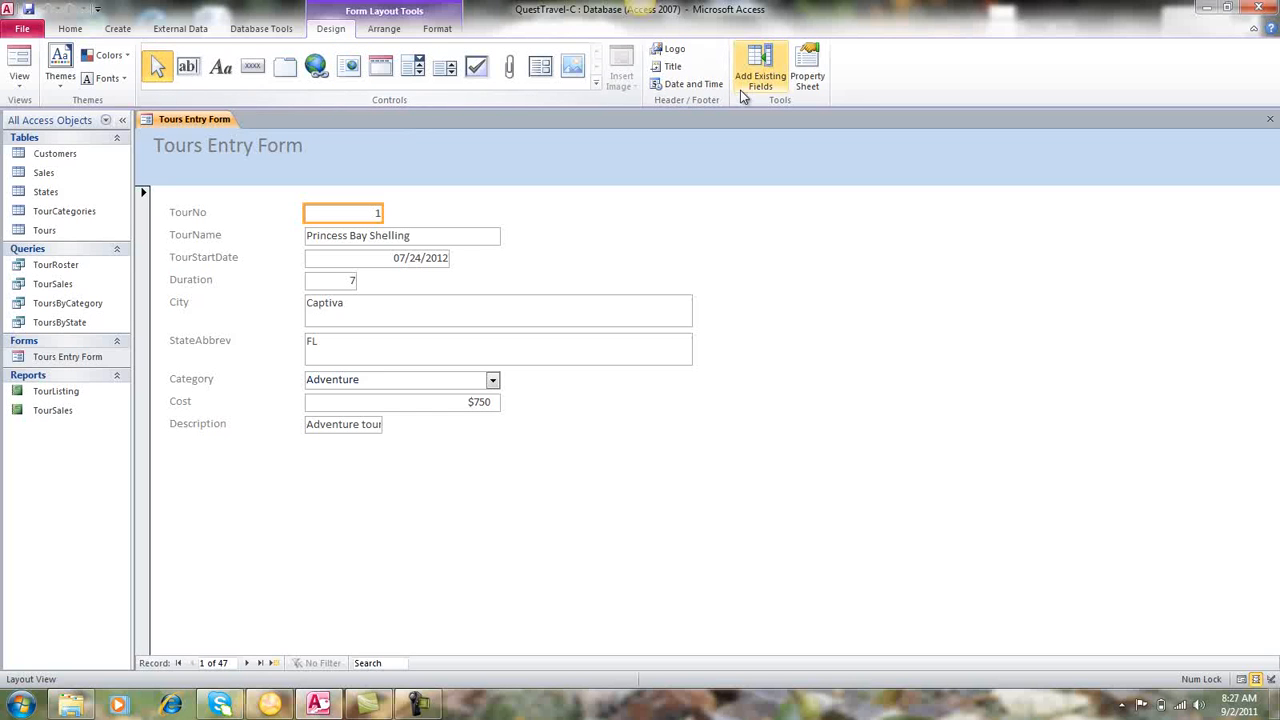
Open the form's property sheet and set the Category combo box's default value to Adventure.
click(801, 84)
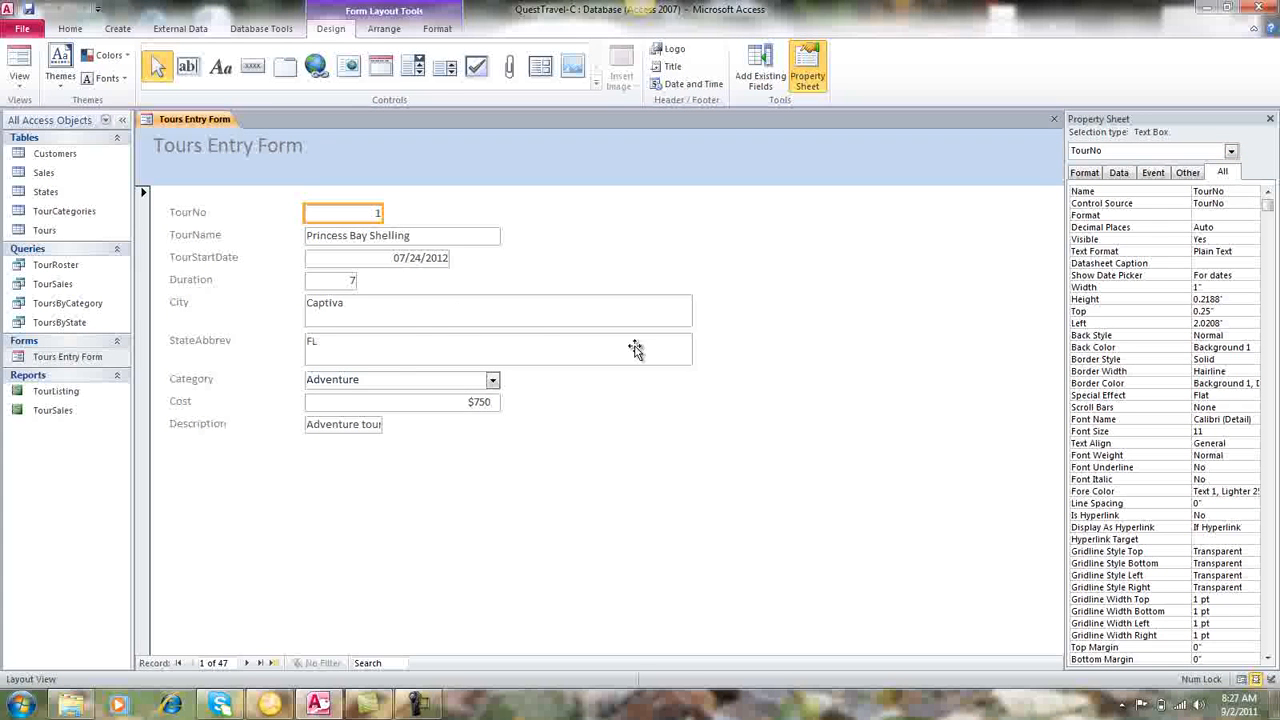
click(381, 380)
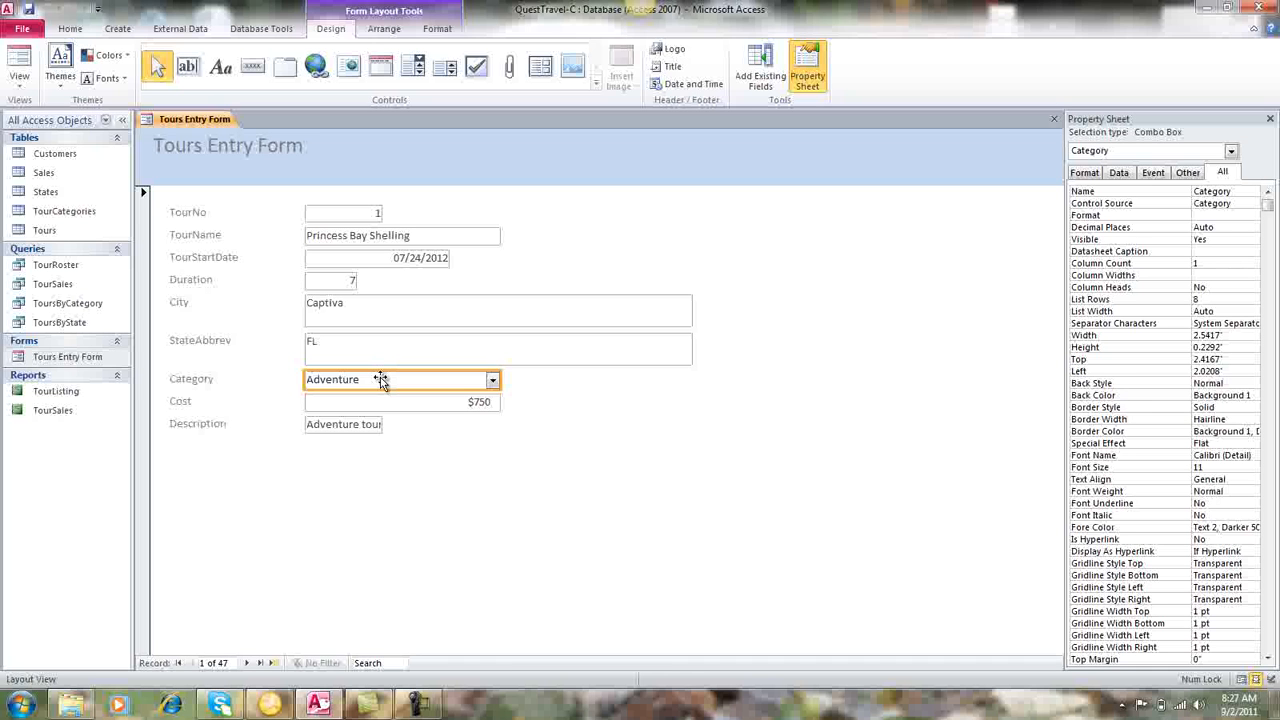
click(1129, 173)
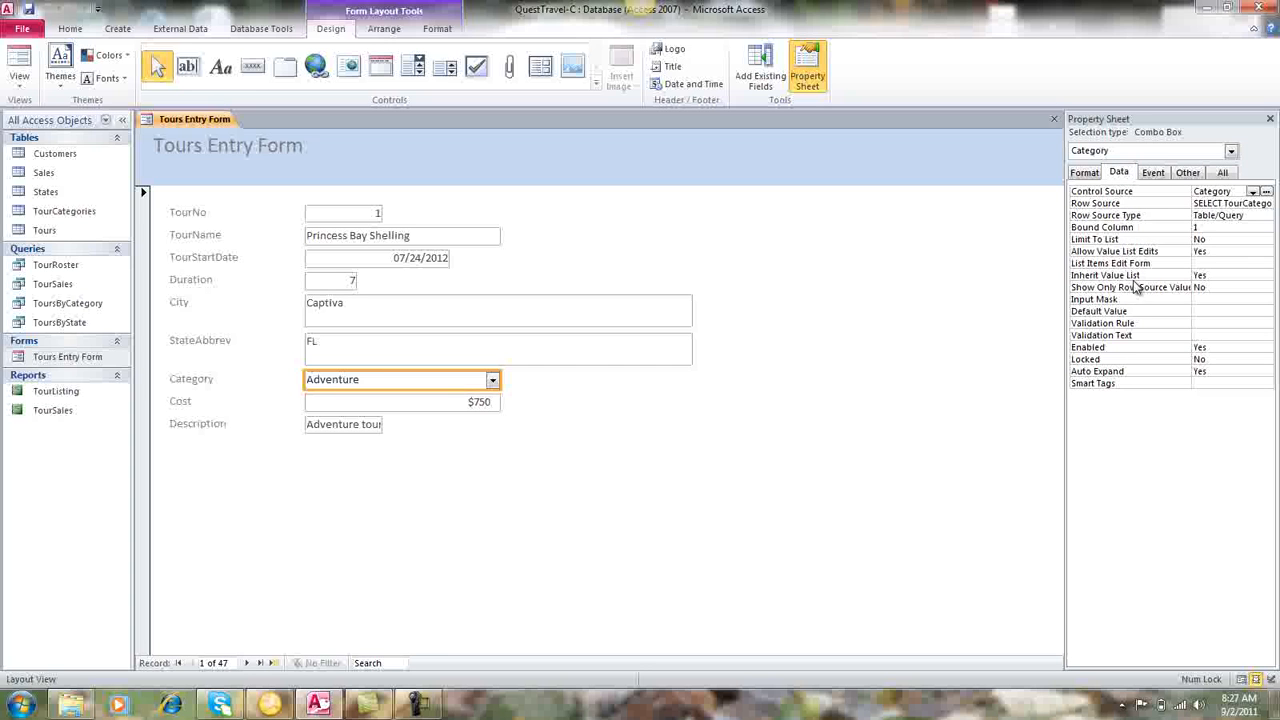
click(1197, 311)
text(Adventure)
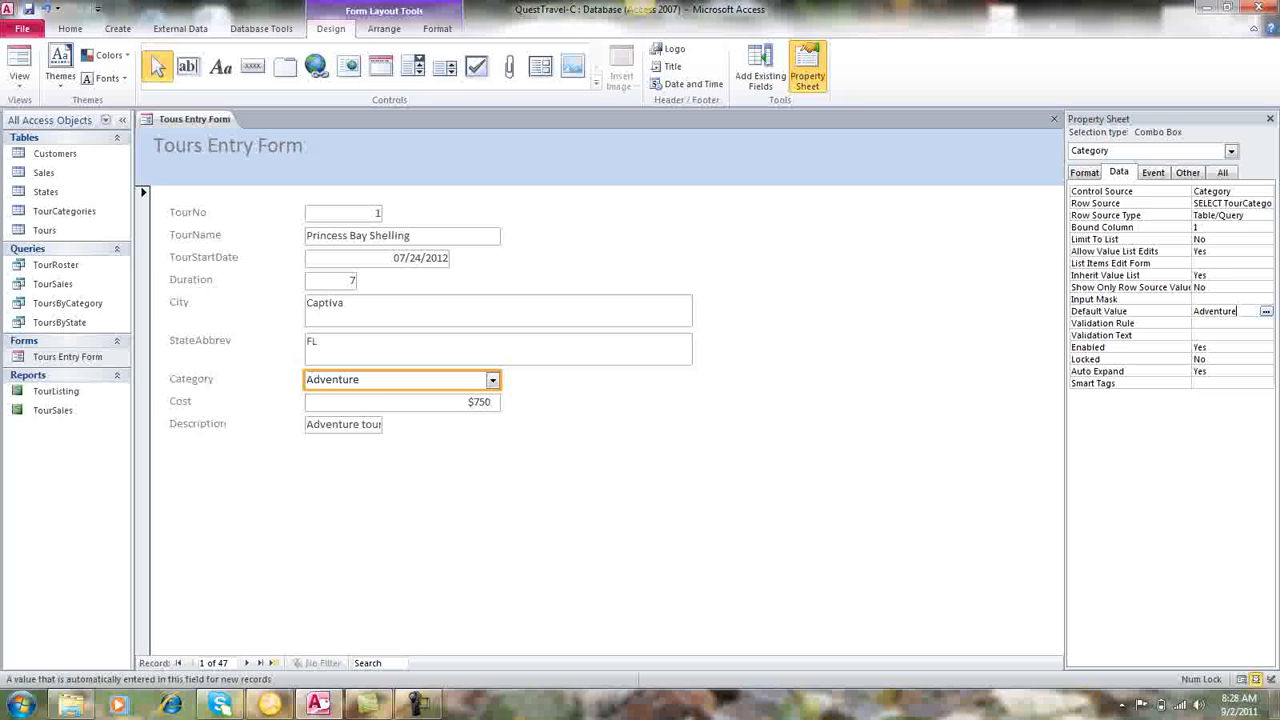
click(1092, 175)
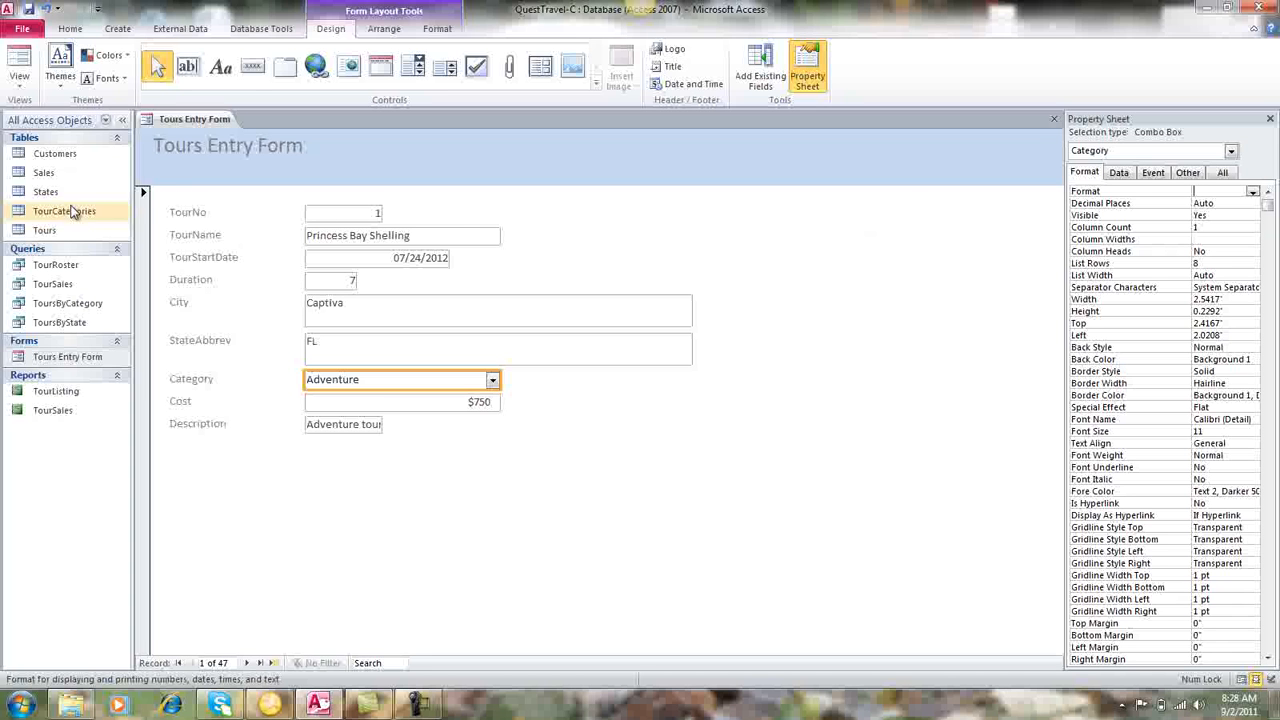
Add a space to the first two field labels so they read Tour No and Tour Name.
click(172, 214)
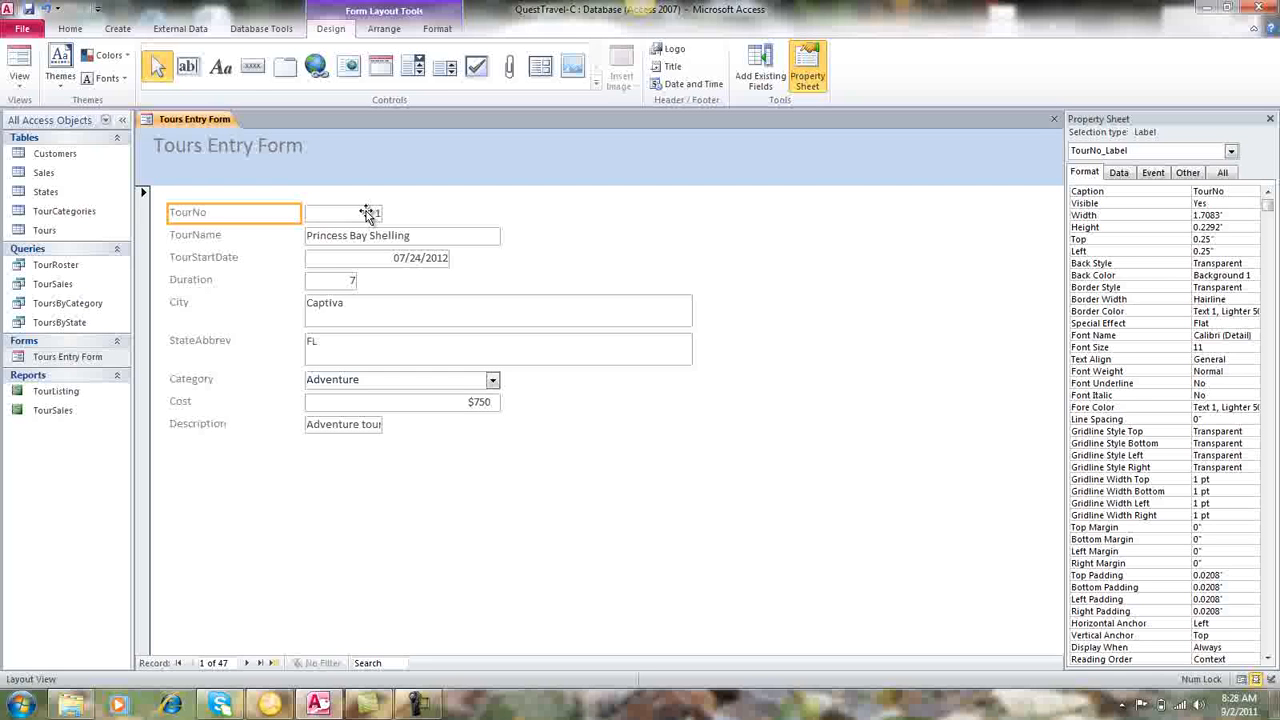
click(195, 214)
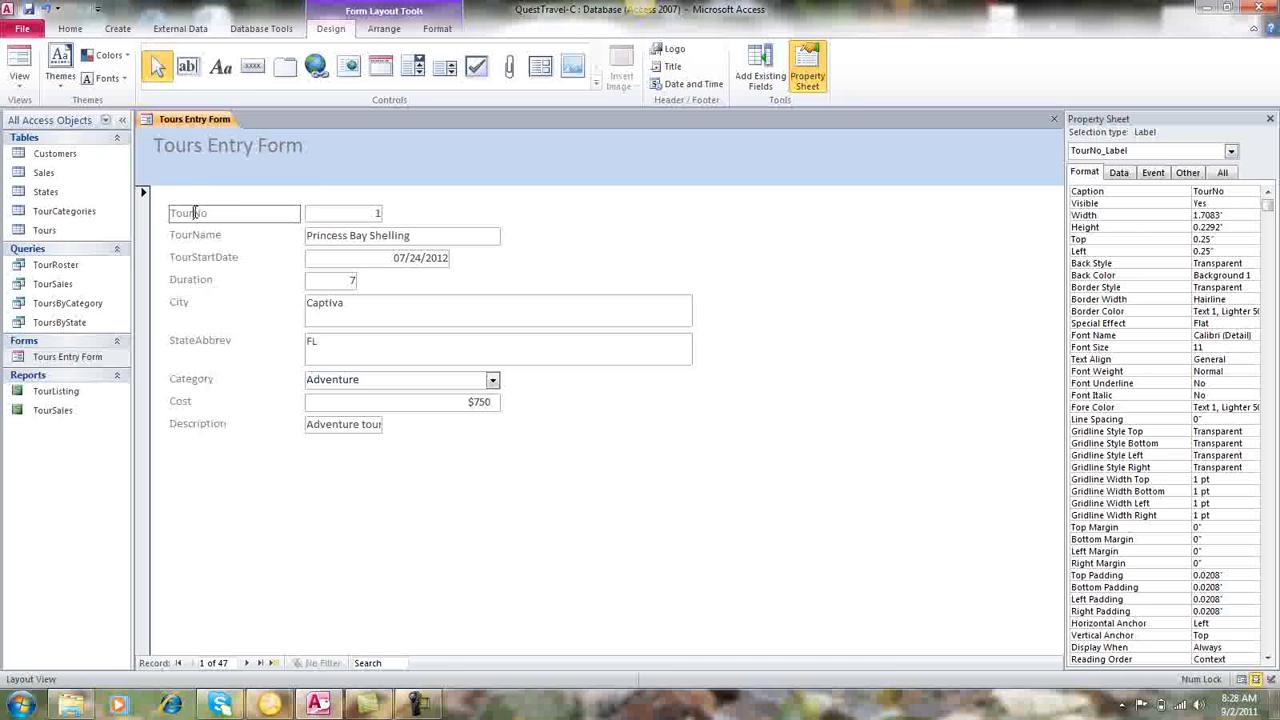
click(243, 236)
double_click(200, 236)
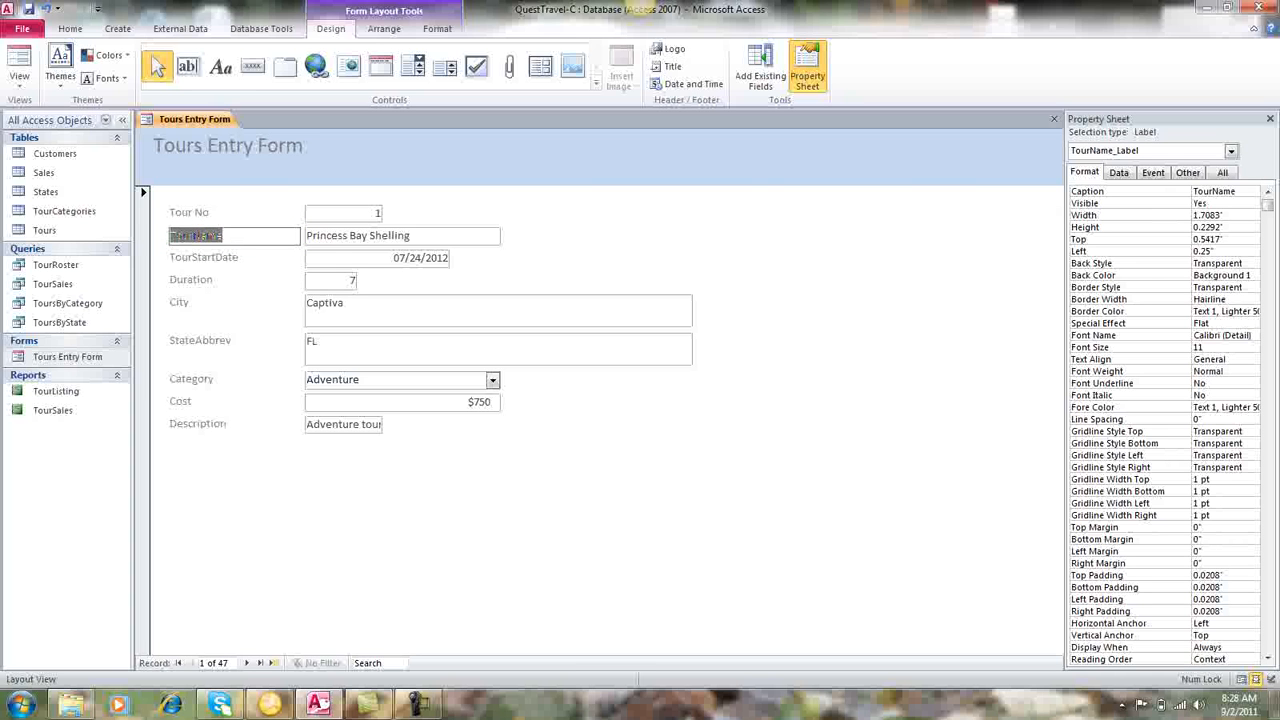
click(194, 236)
Add spaces to the start date and state labels so they read Tour Start Date and State Abbrev.
click(214, 250)
click(204, 258)
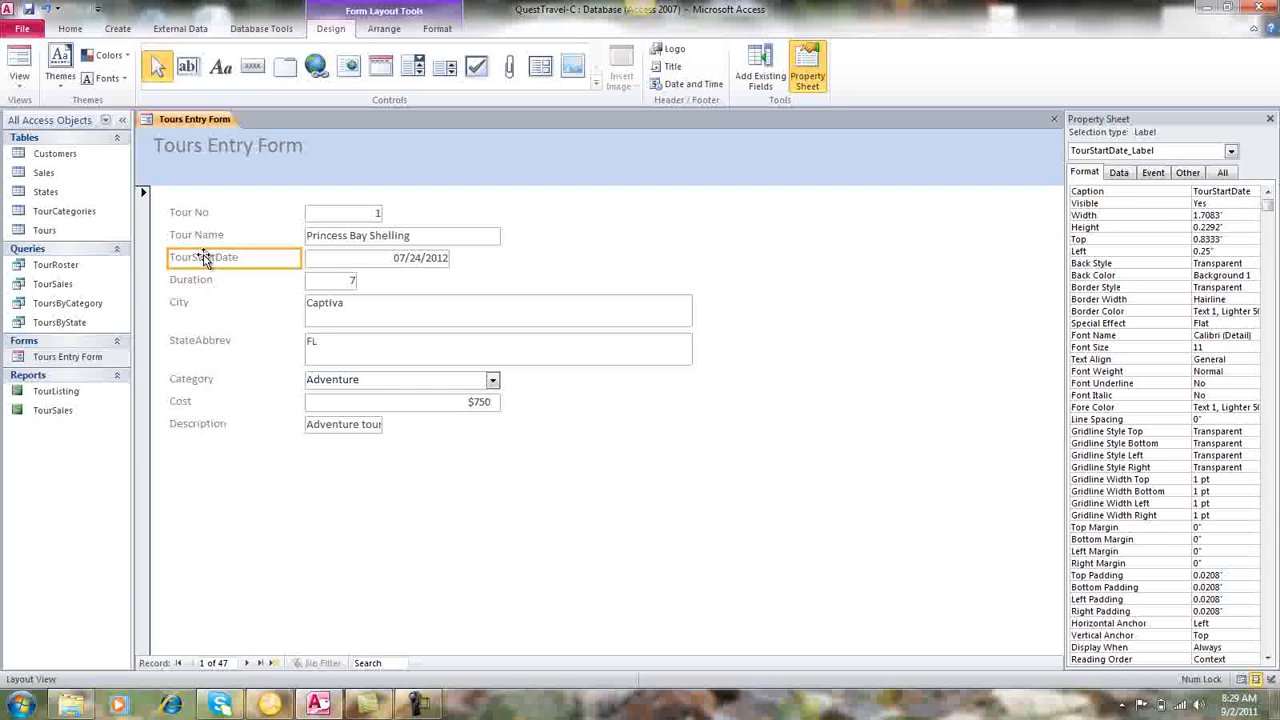
click(194, 257)
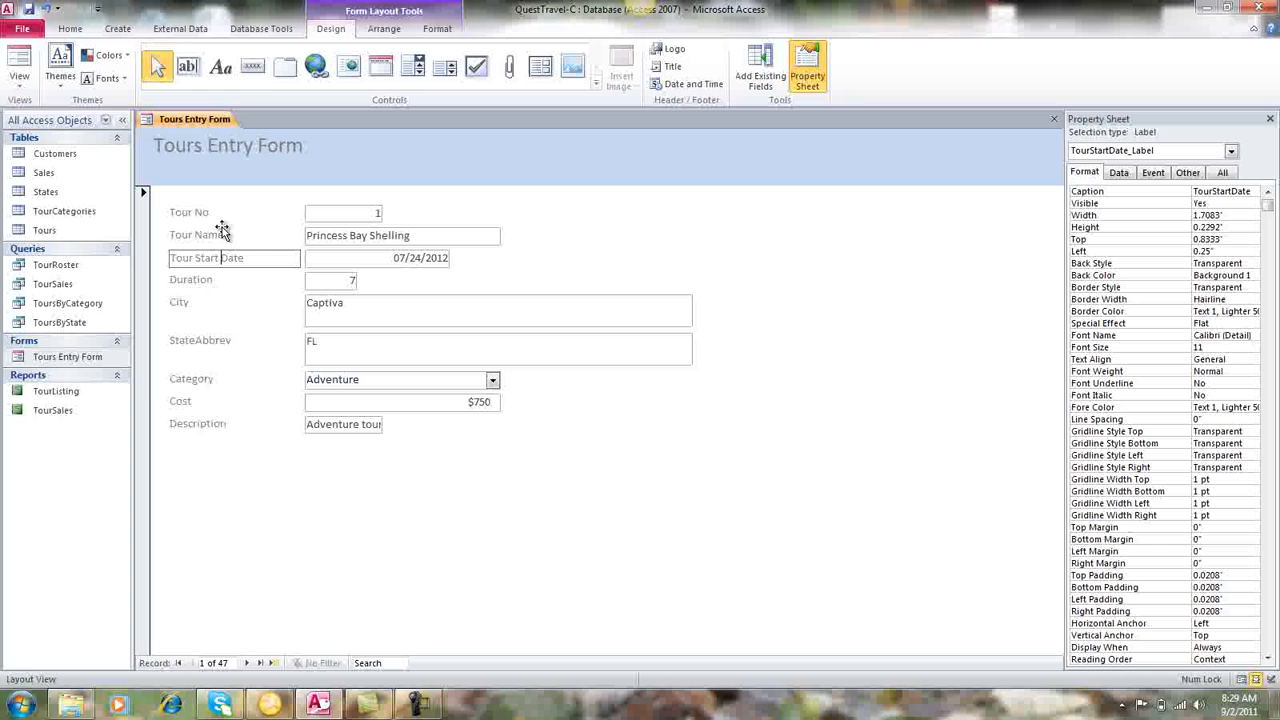
click(193, 340)
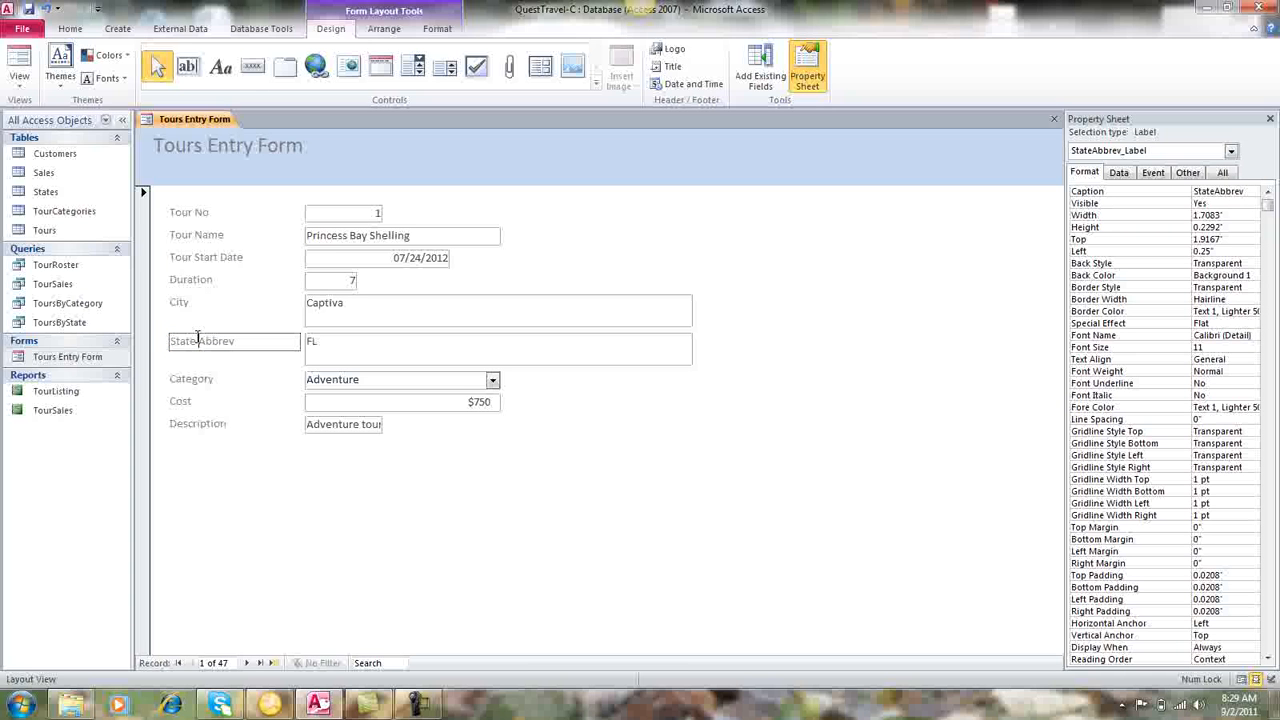
click(203, 215)
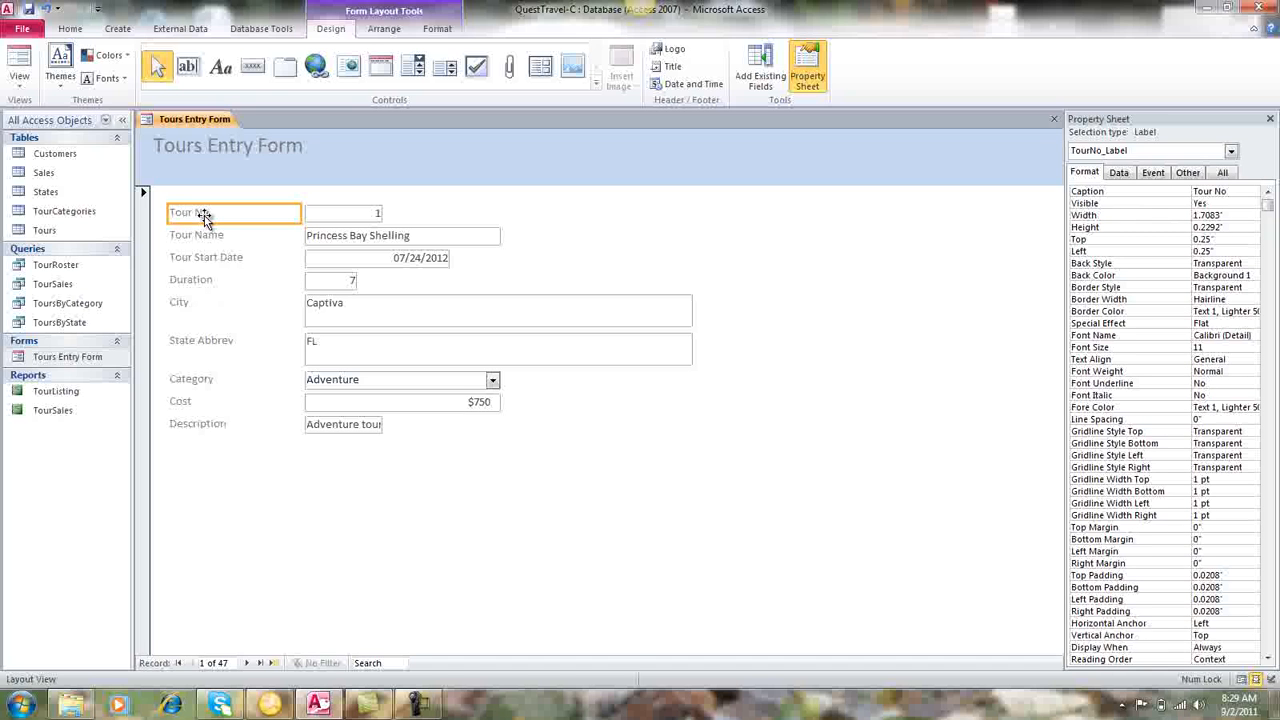
shift+click(196, 238)
shift+click(192, 258)
shift+click(185, 286)
shift+click(178, 302)
shift+click(189, 338)
click(193, 347)
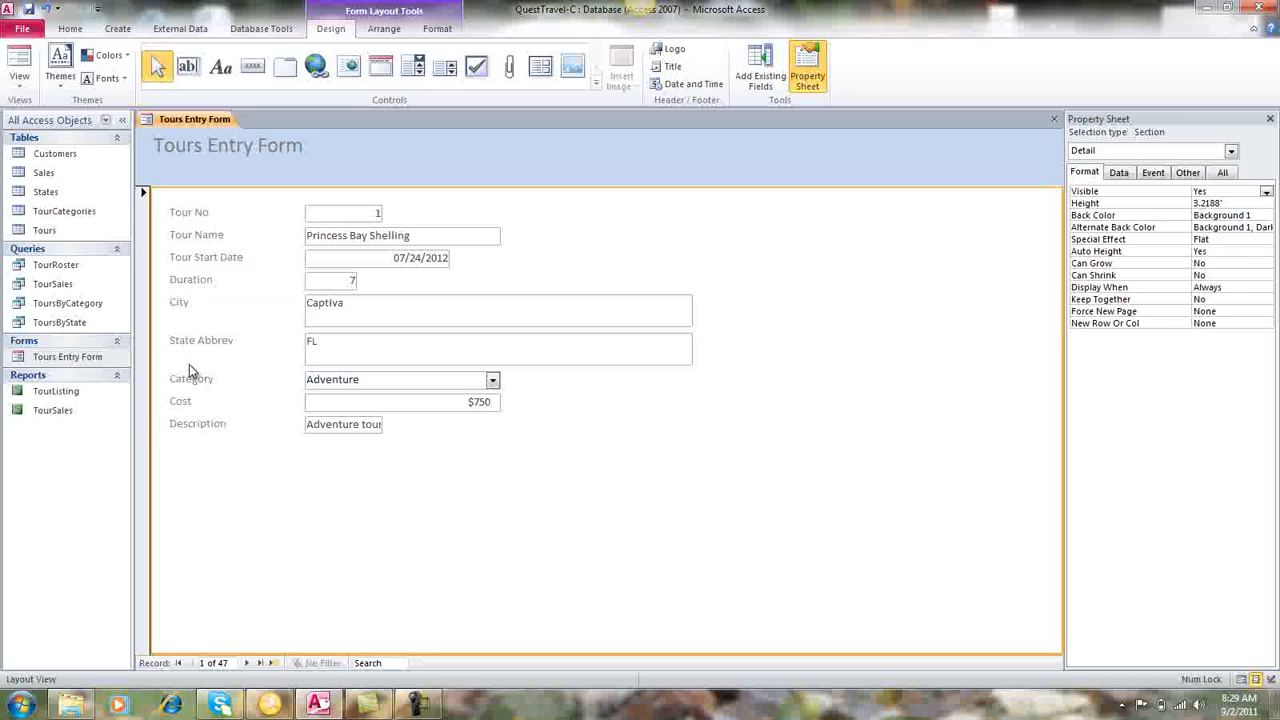
Select all nine field labels from Tour No to Description together and right-align their text.
click(200, 214)
shift+click(200, 238)
shift+click(200, 262)
shift+click(194, 282)
shift+click(185, 305)
shift+click(184, 341)
shift+click(180, 381)
shift+click(179, 402)
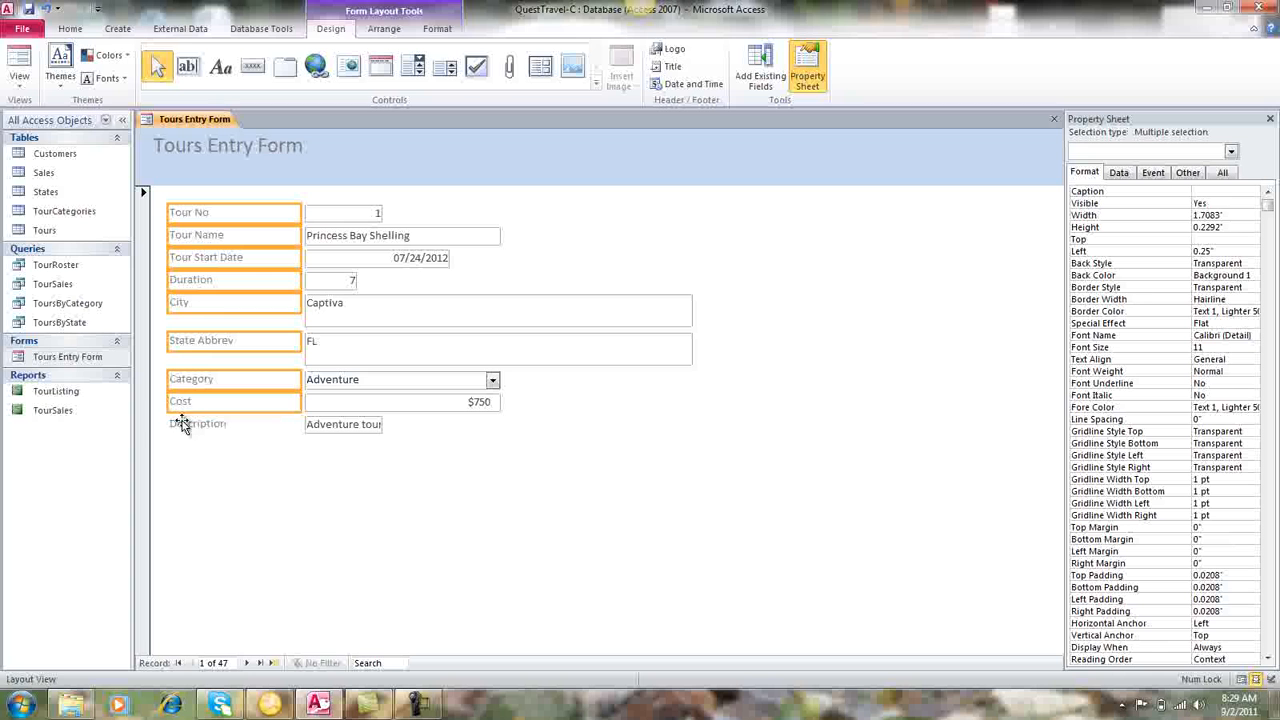
shift+click(183, 424)
click(70, 29)
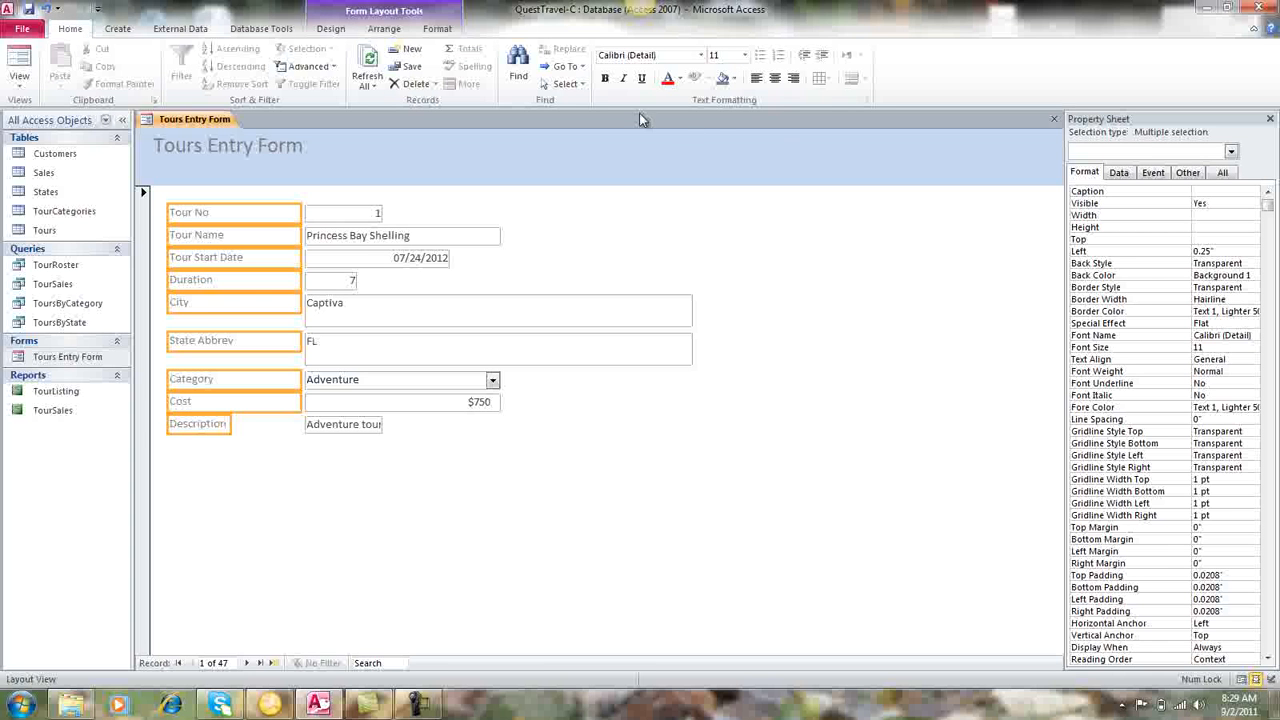
click(793, 78)
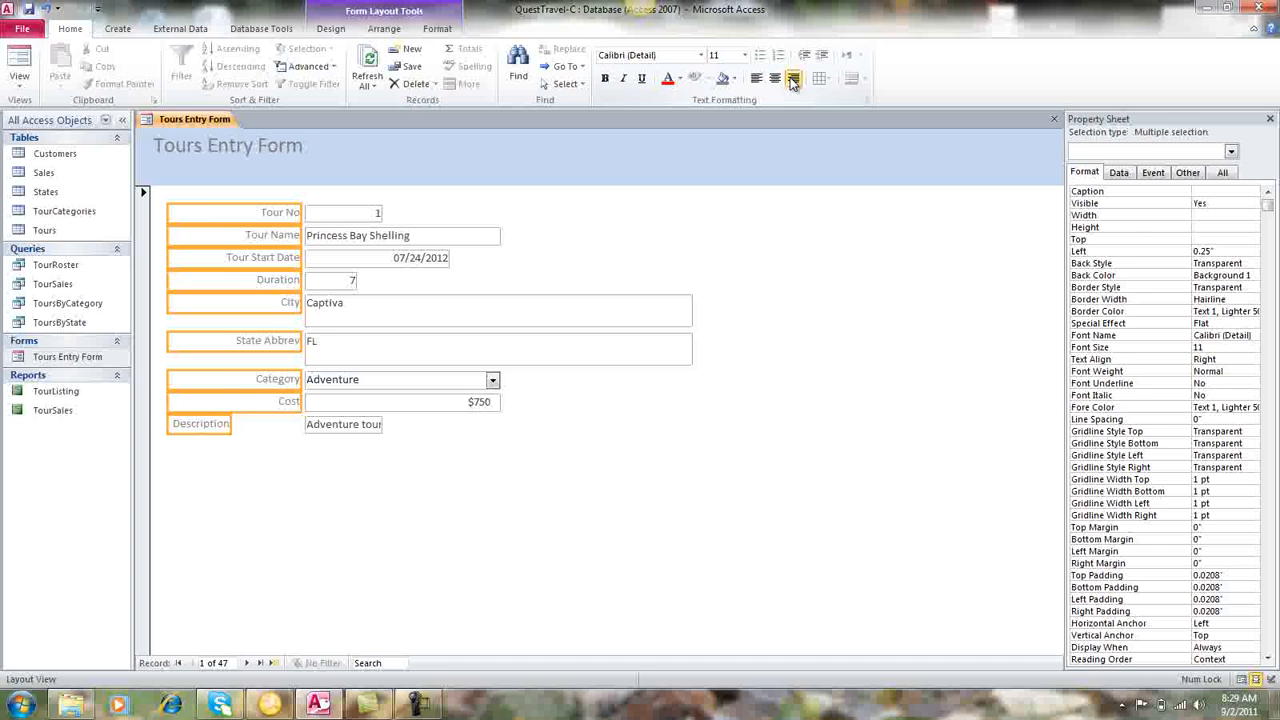
Widen the Description label to about 1.69 inches so its right edge lines up with the labels above.
click(205, 428)
click(212, 428)
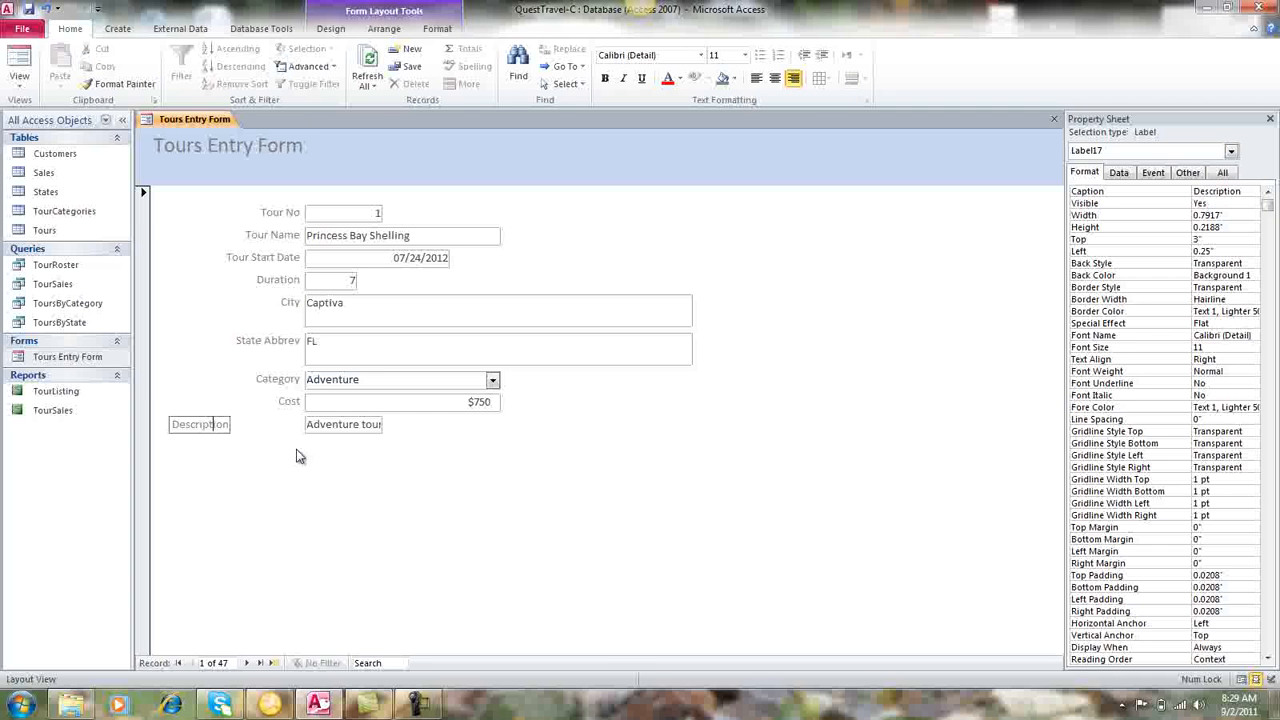
click(256, 408)
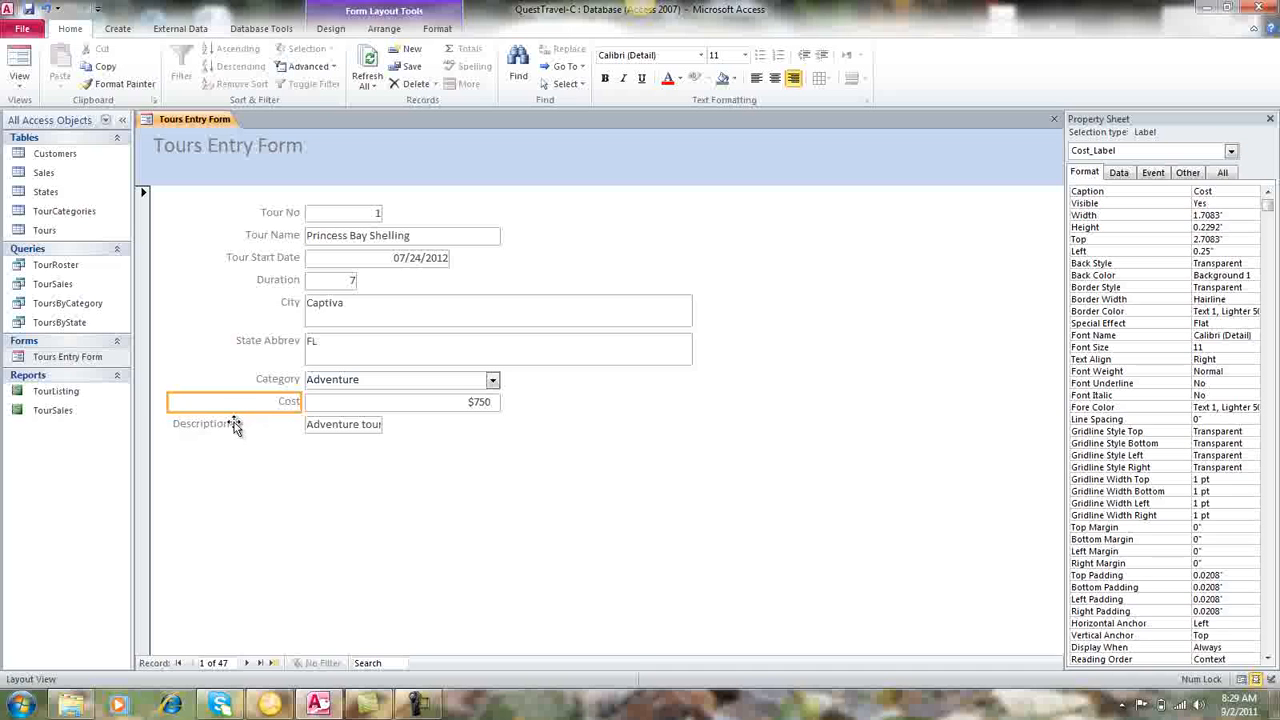
click(230, 428)
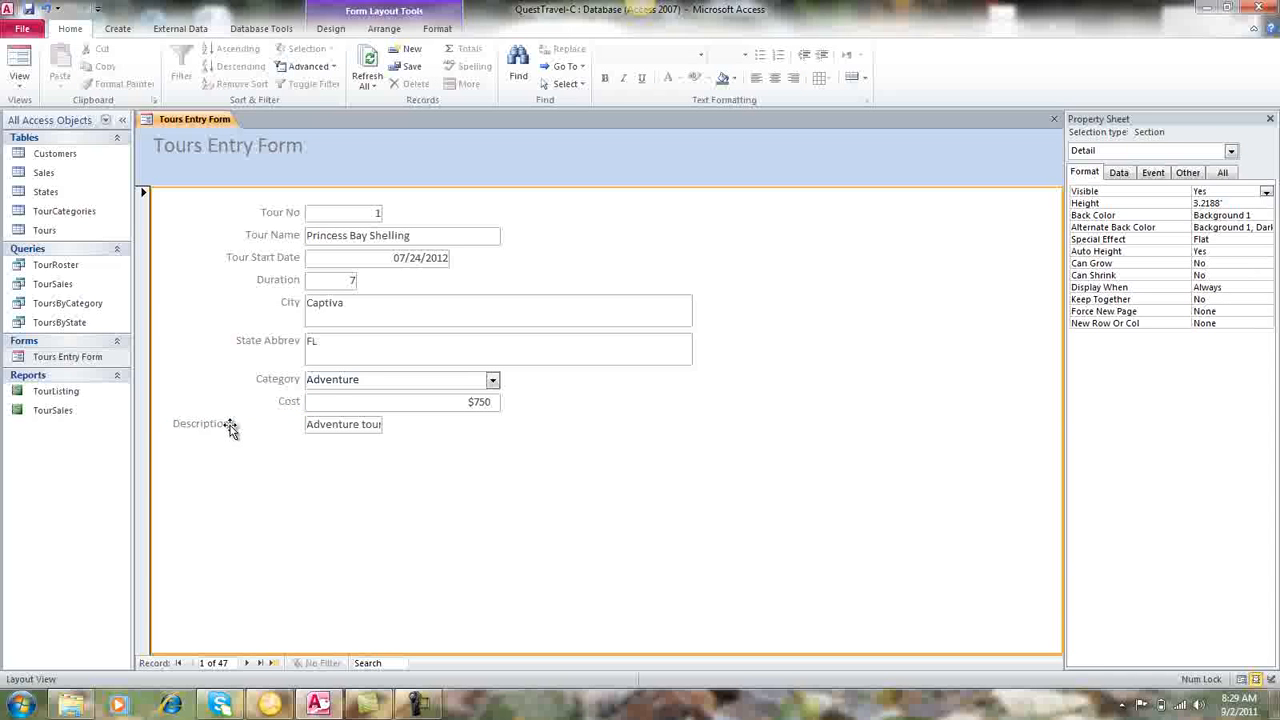
click(210, 427)
drag(231, 427, 298, 430)
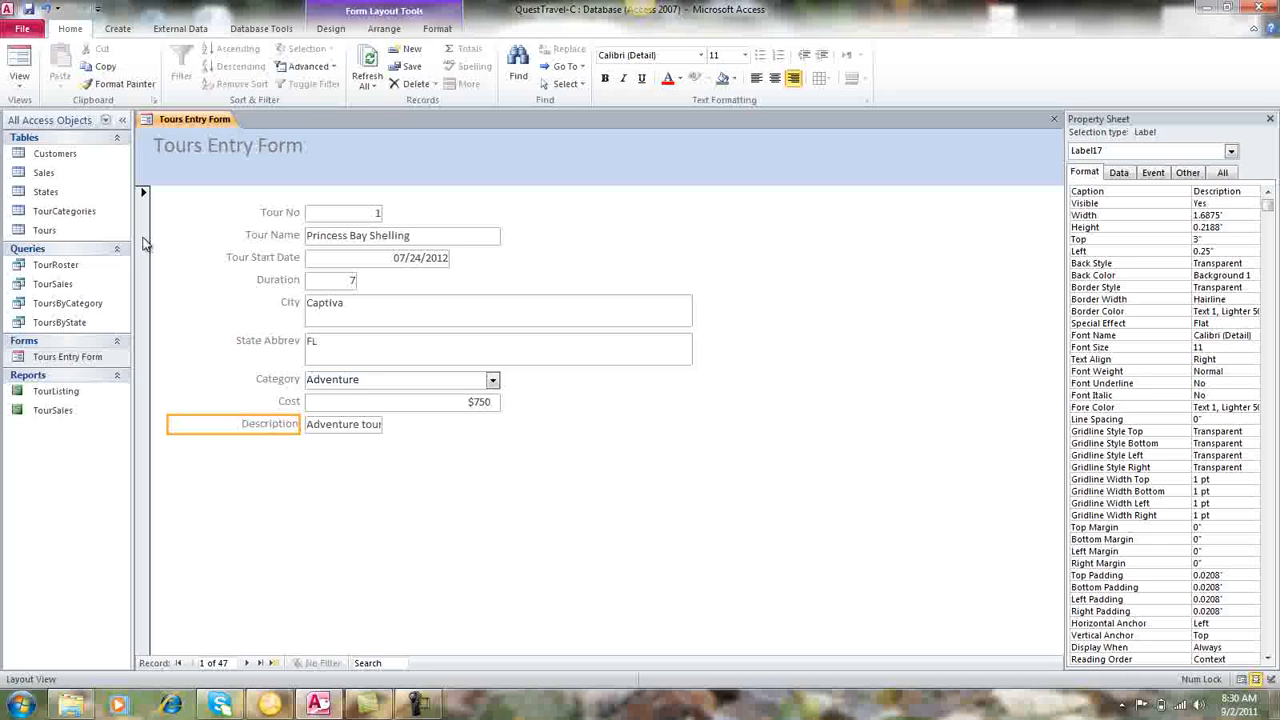
Switch the form to Design View and draw a text box about 3.29 inches wide over the City row in the Detail section.
click(20, 88)
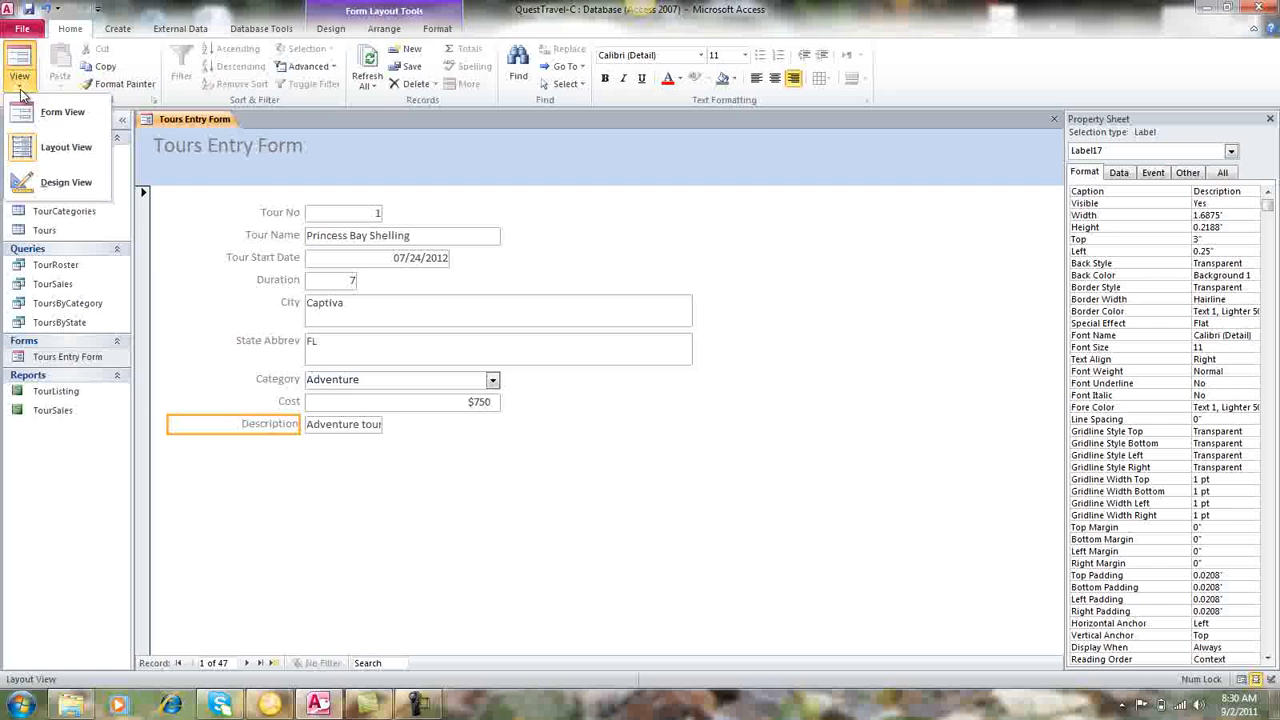
click(22, 182)
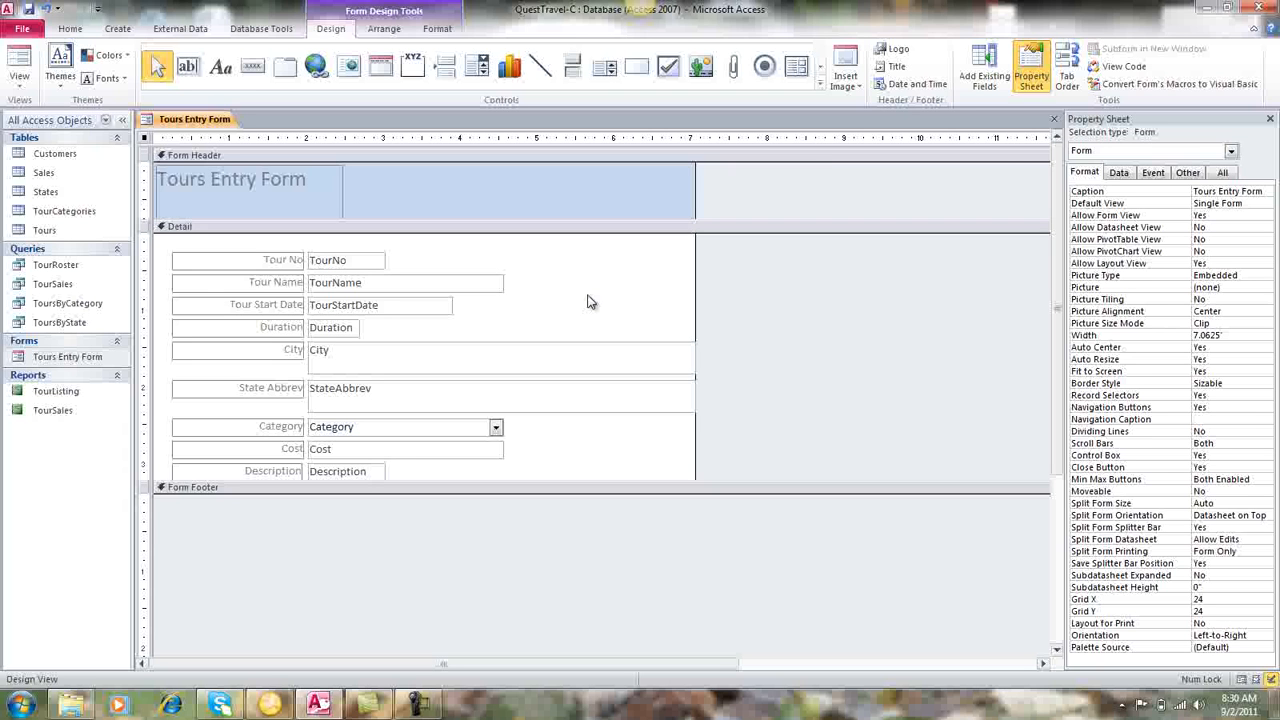
click(645, 282)
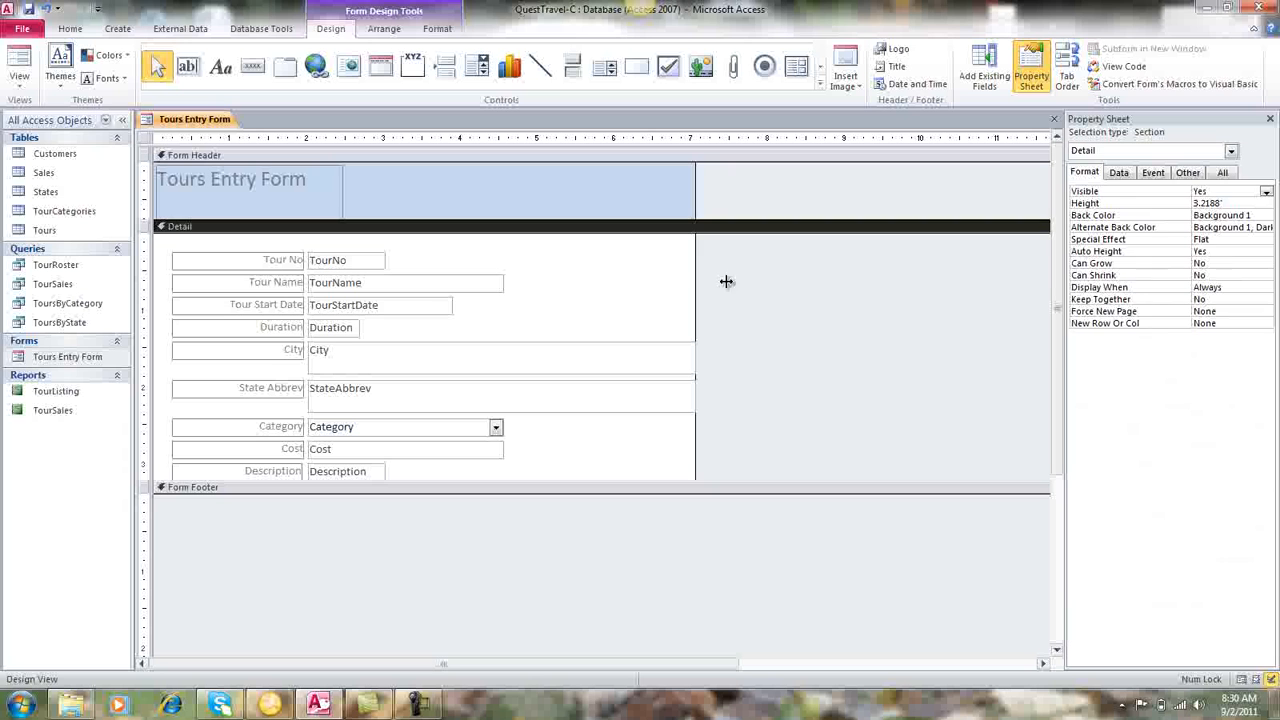
click(630, 541)
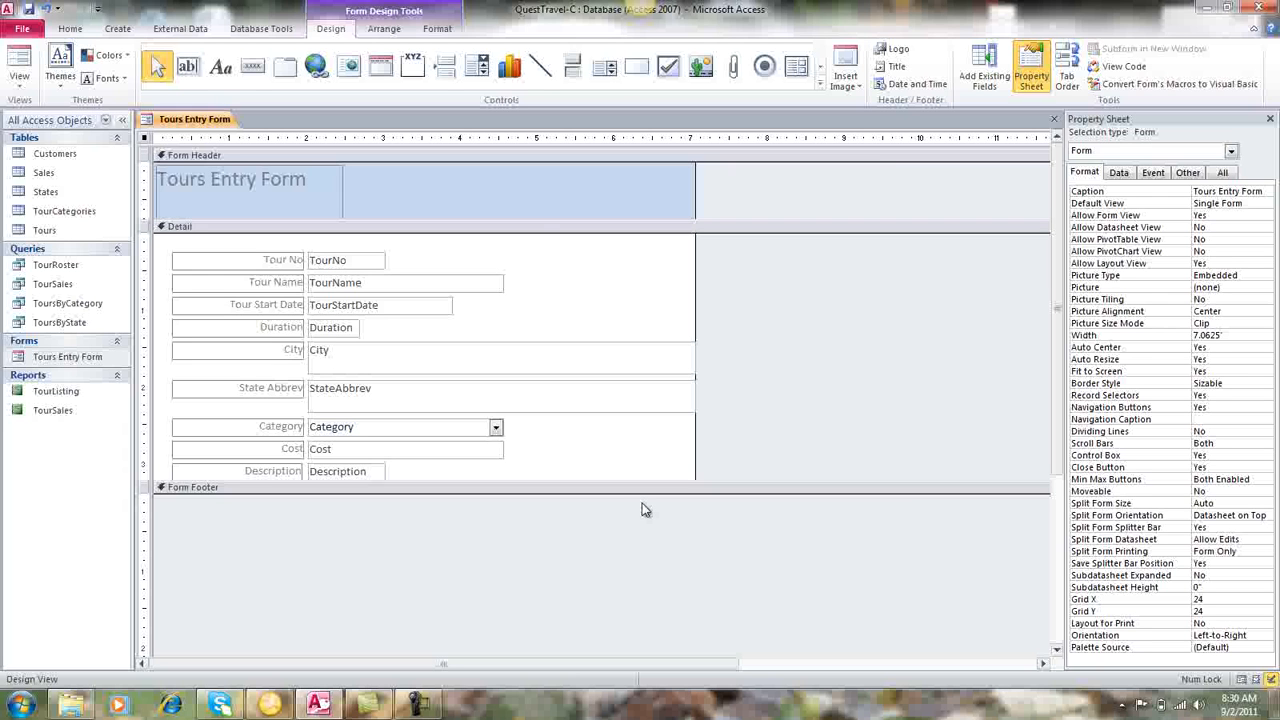
click(188, 68)
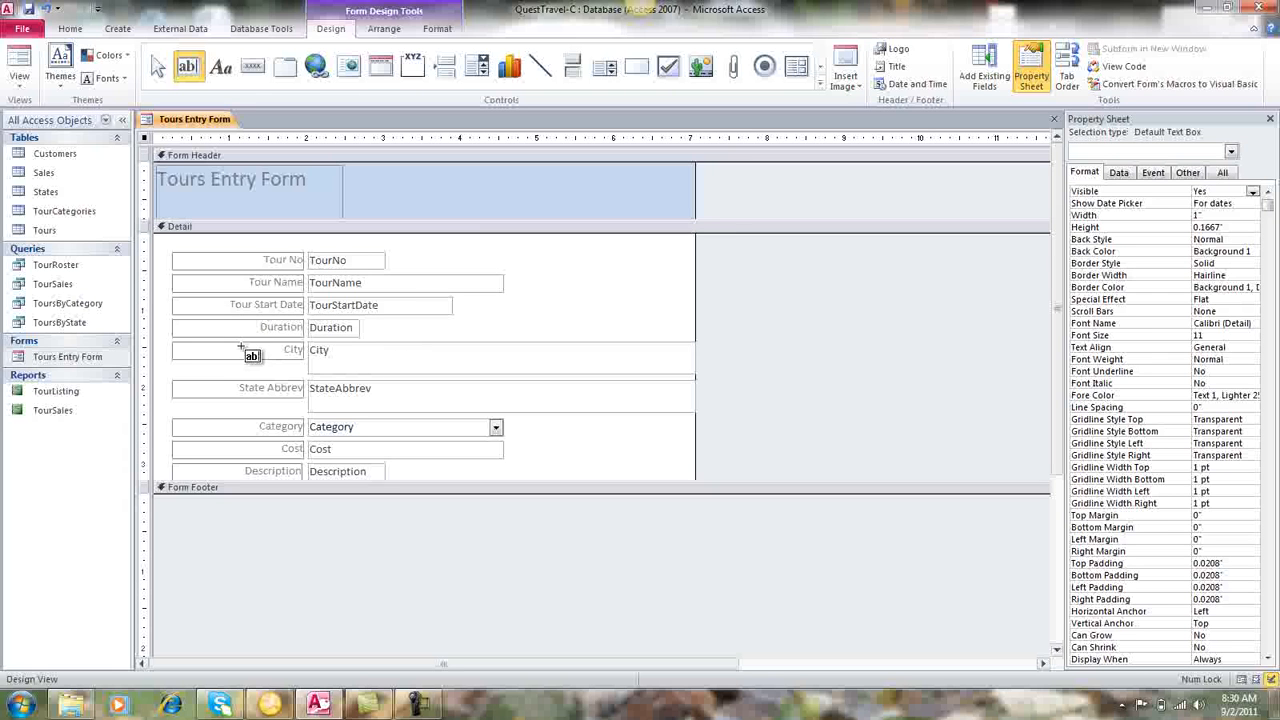
drag(242, 342, 495, 356)
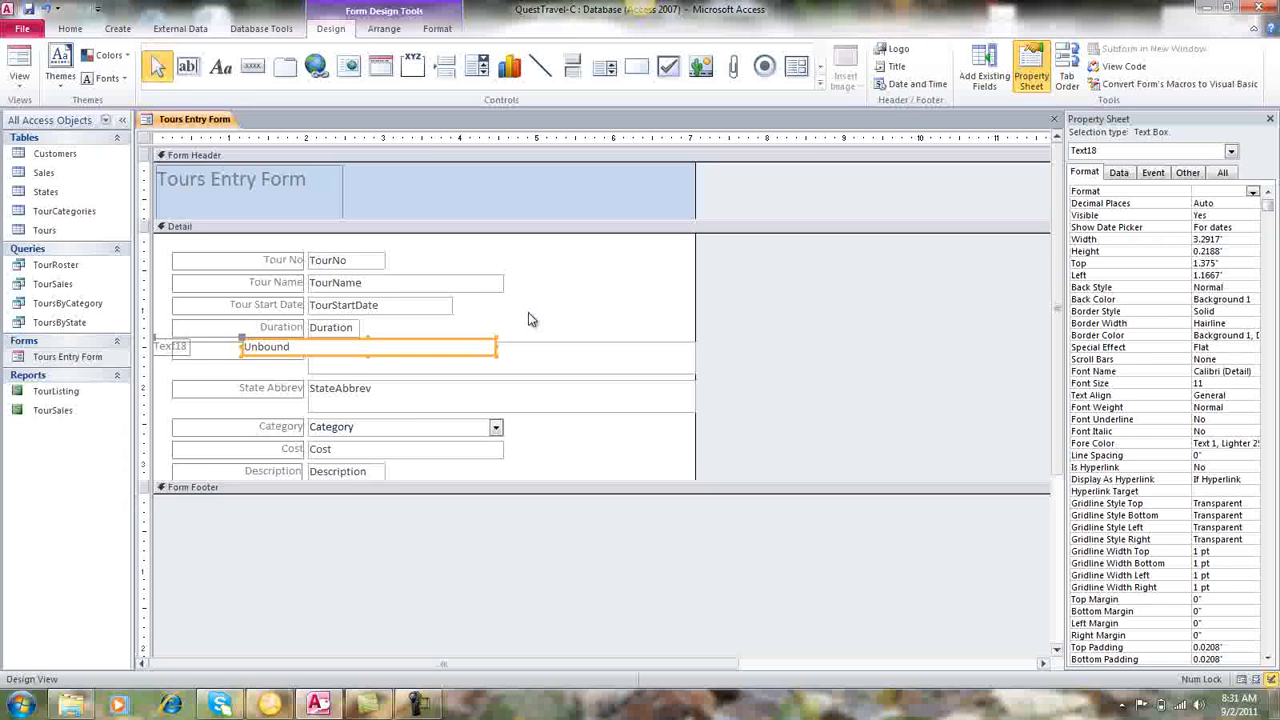
Change the new text box's label to Tour End Date.
click(177, 347)
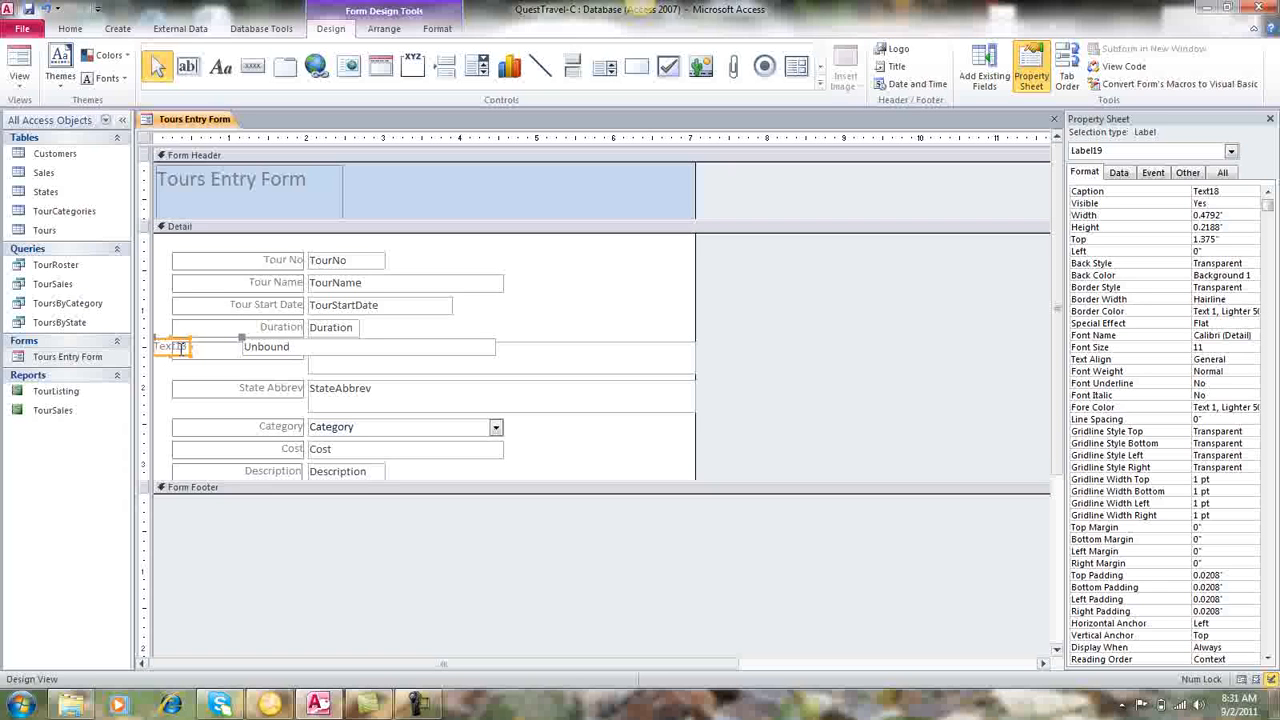
double_click(180, 347)
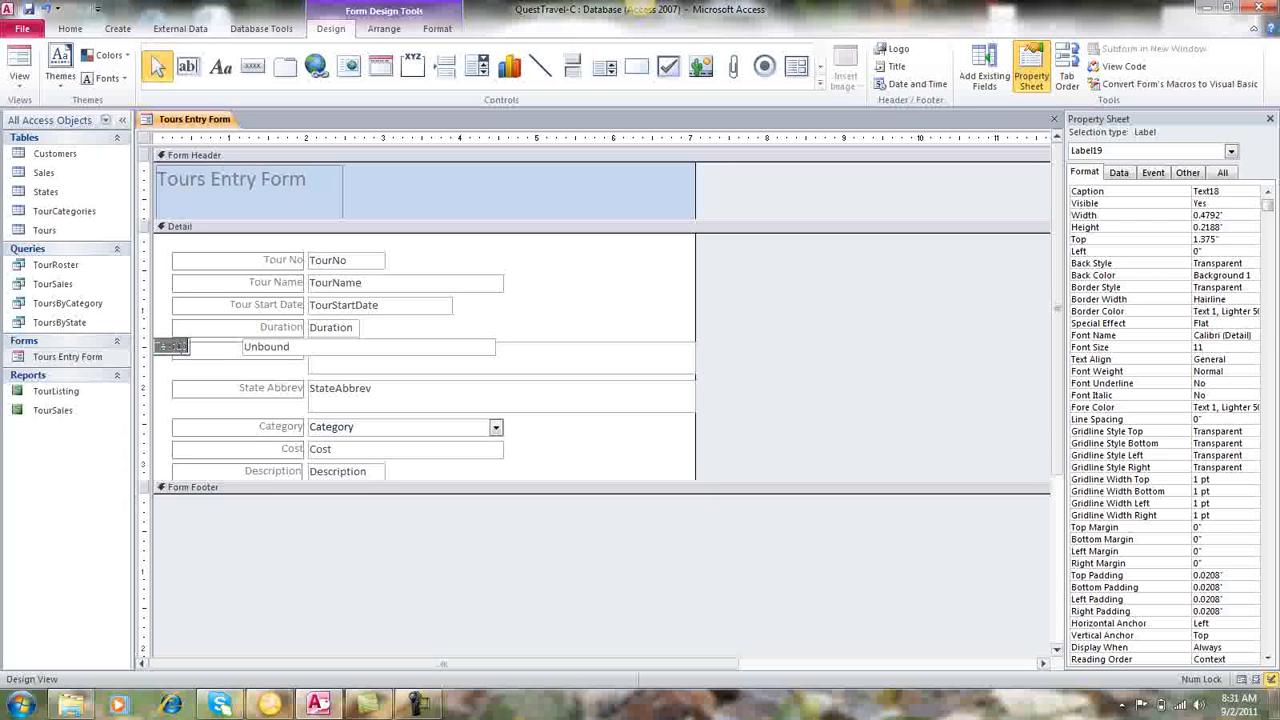
text(Tour End Date)
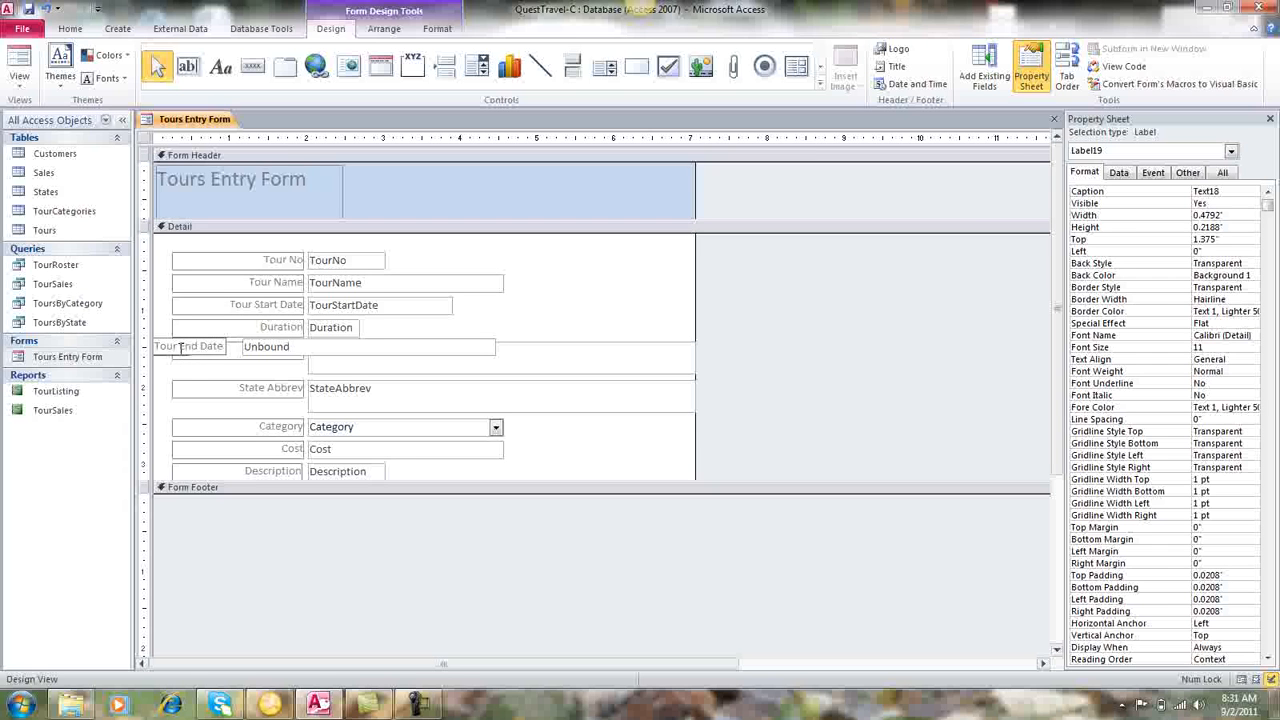
Enter the expression =[tourstartdate]+[duration] in the unbound text box beside the Tour End Date label.
click(278, 348)
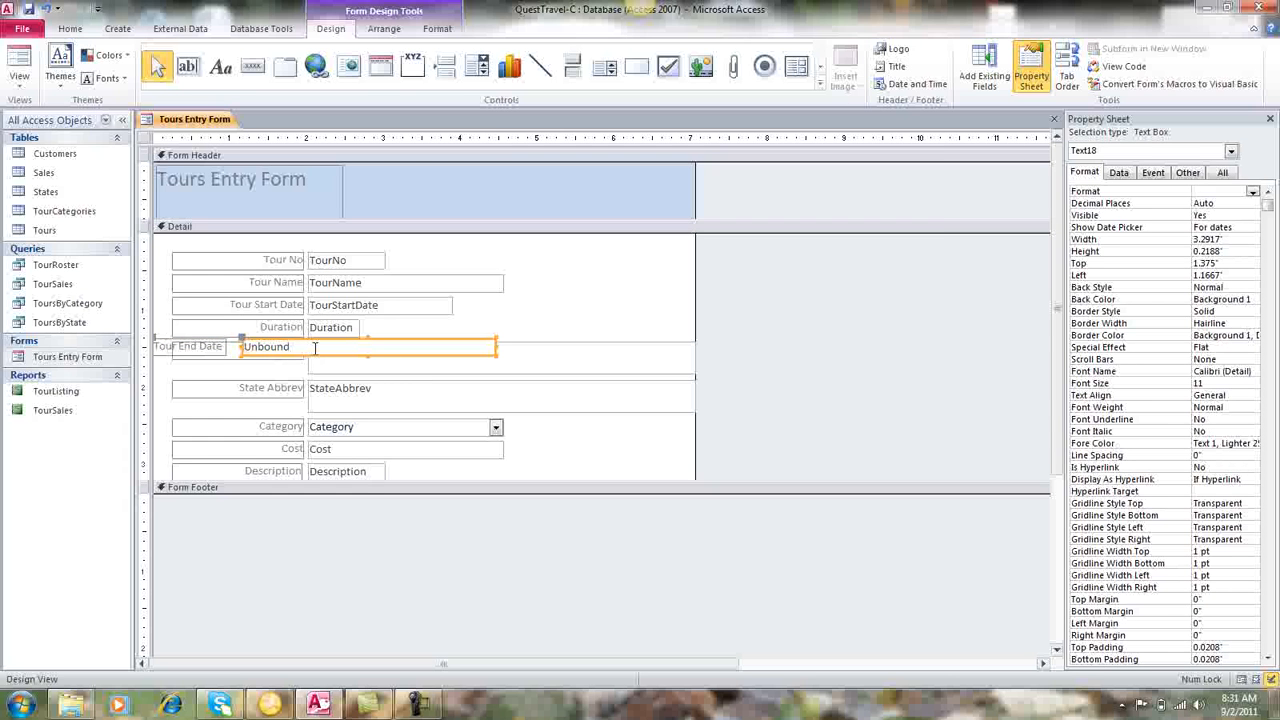
click(314, 347)
text(=)
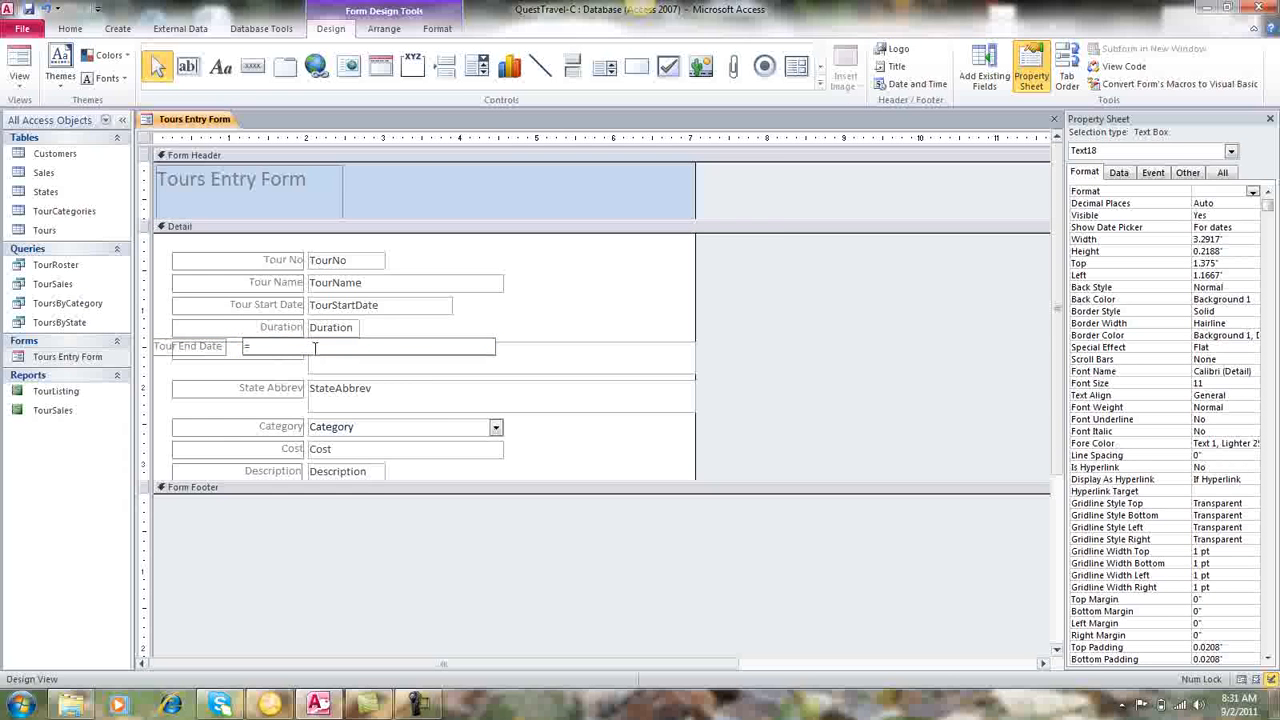
text([)
text(tourstartdate])
text(+[duration)
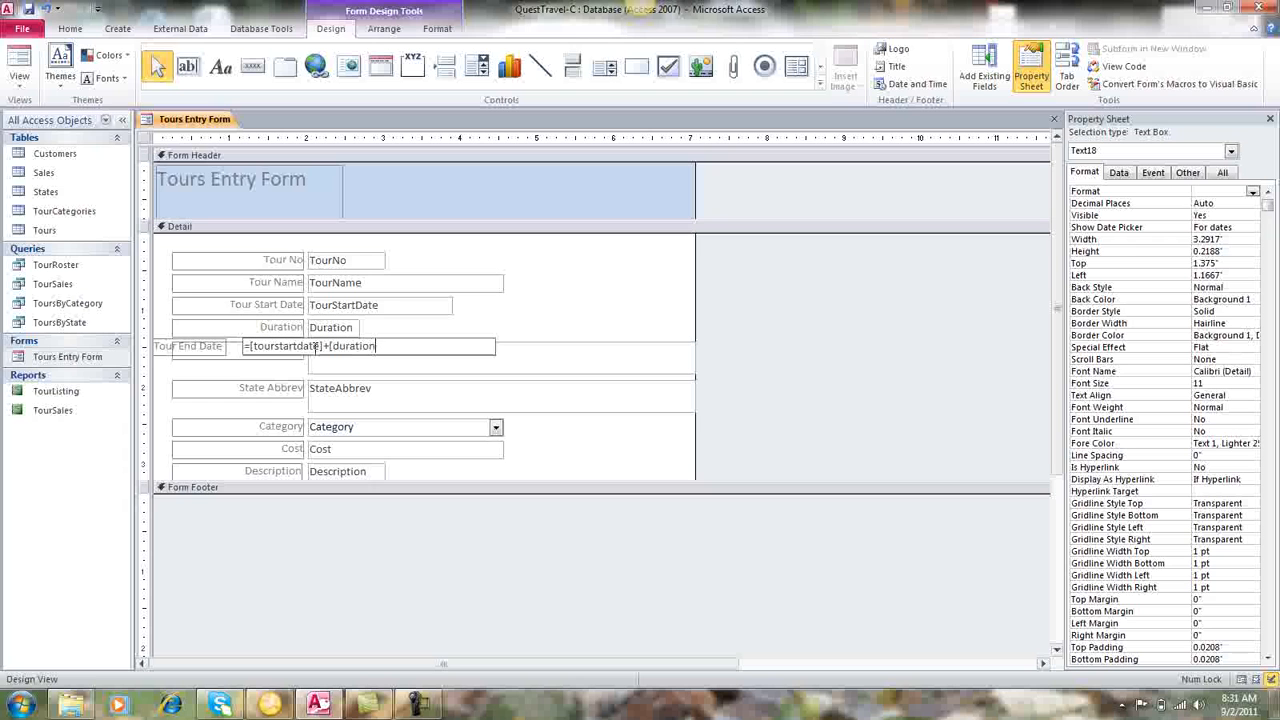
text(])
key(Return)
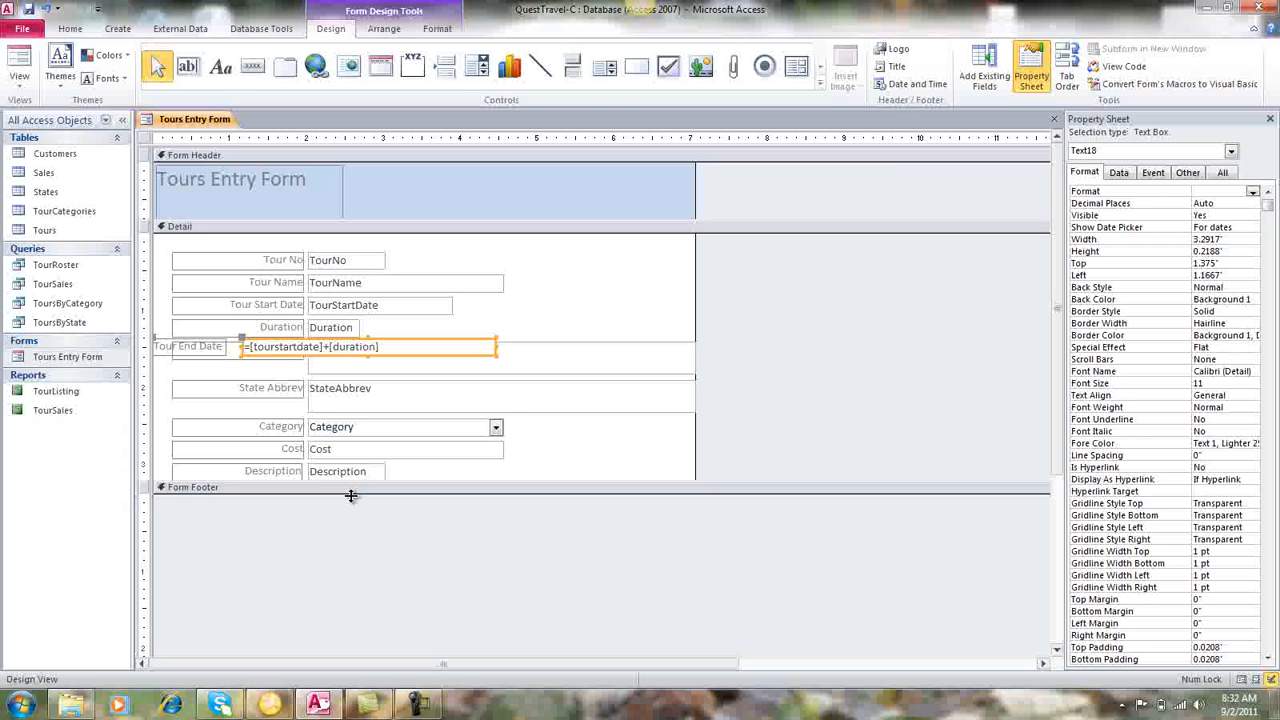
Extend the Form Footer section to about 1.4 inches and the Detail section to about 5 inches high.
drag(350, 491, 350, 602)
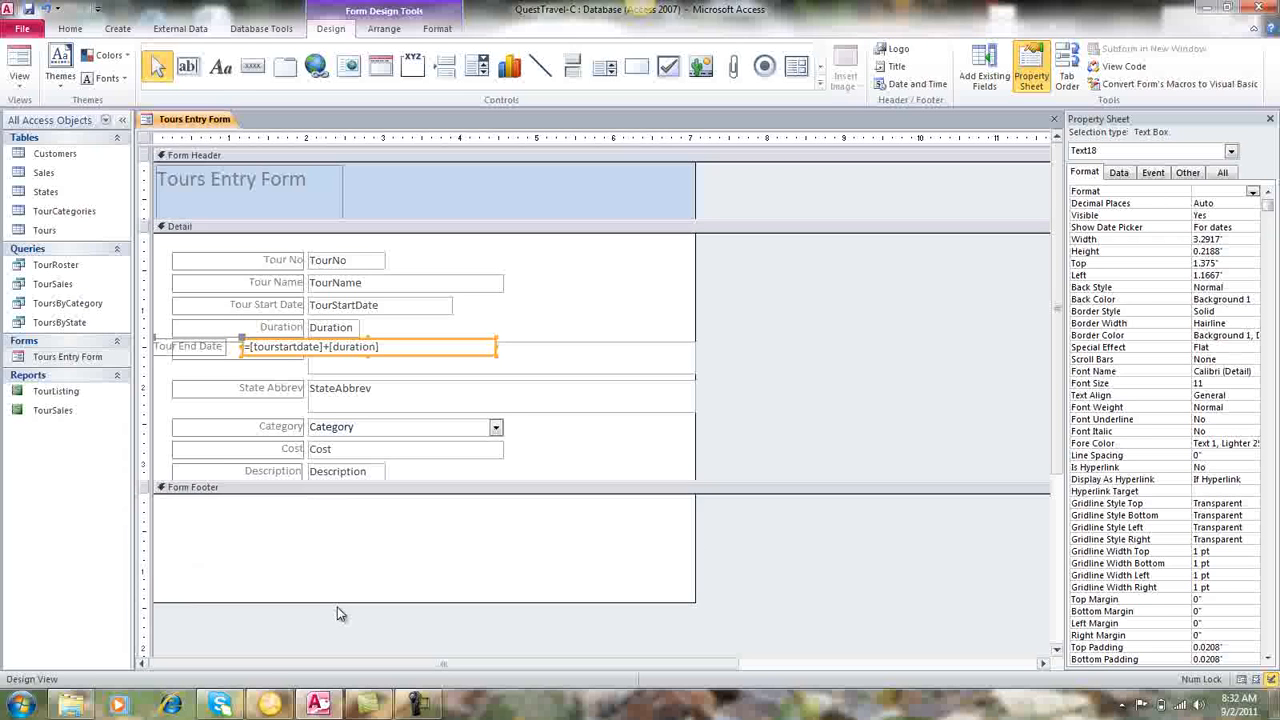
drag(394, 485, 378, 617)
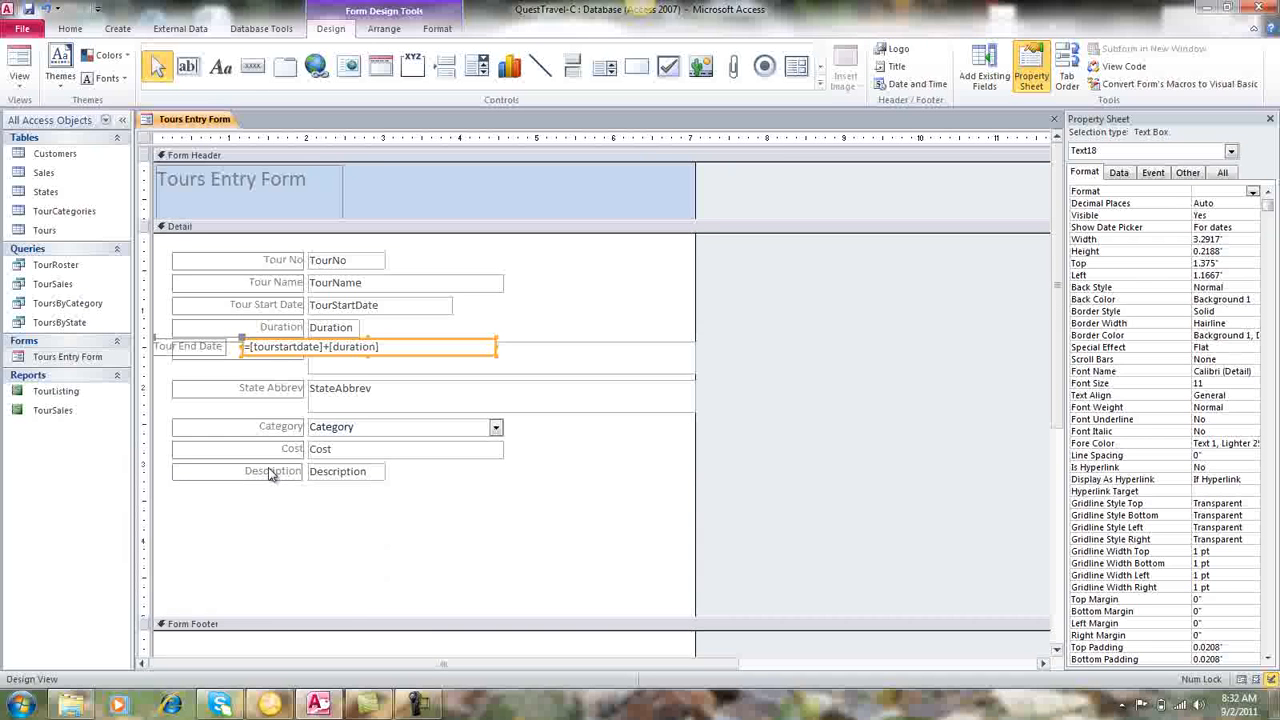
Move the City, State Abbrev, Category, Cost and Description labels and fields together about half an inch down in the Detail section.
click(273, 396)
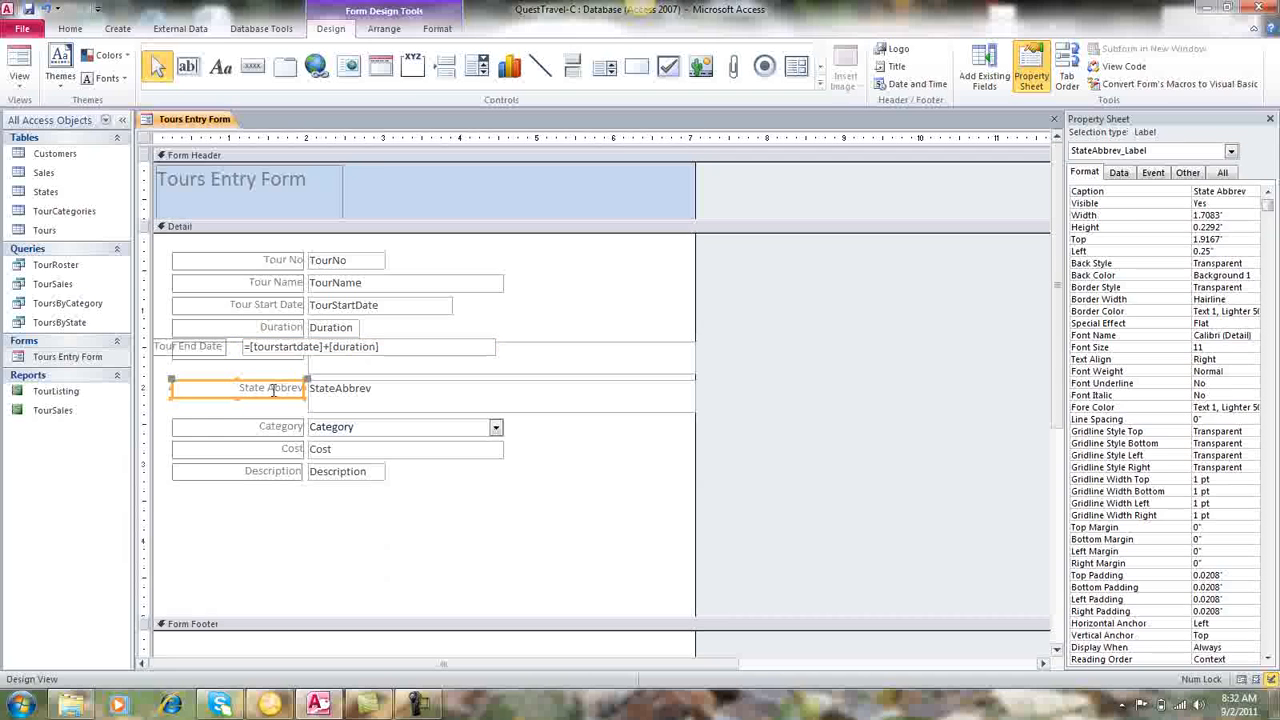
click(250, 352)
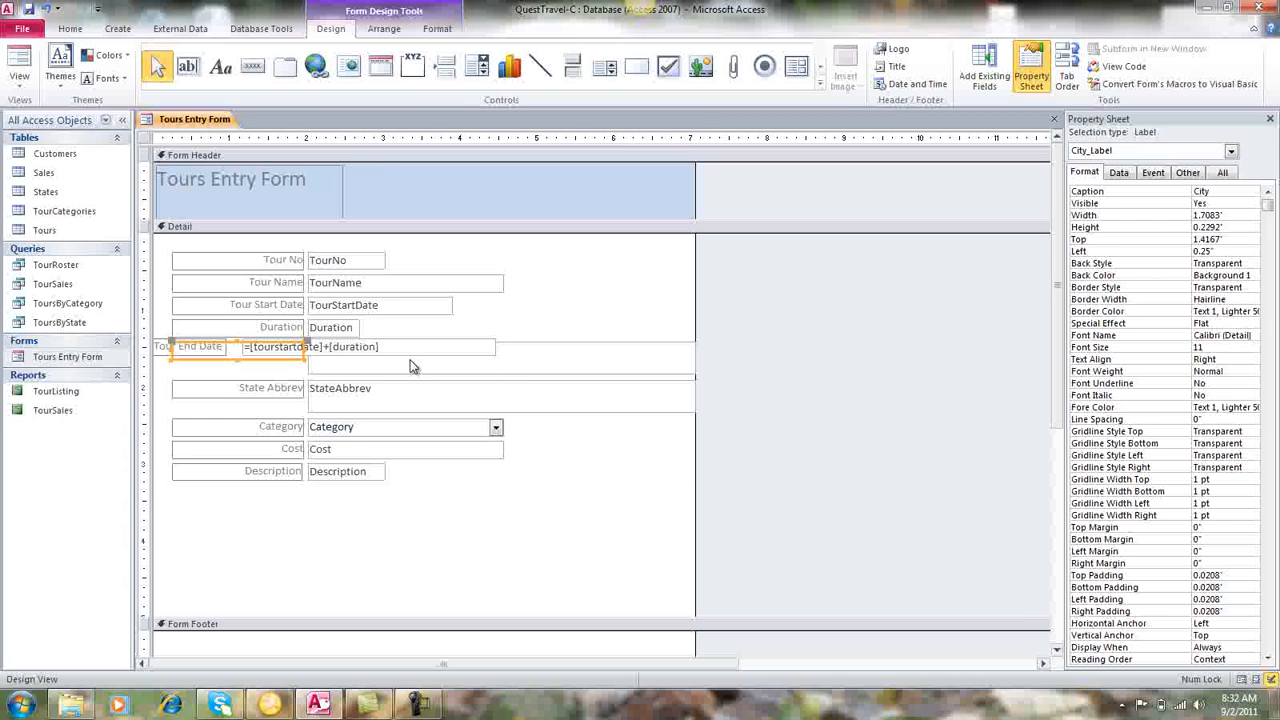
shift+click(525, 371)
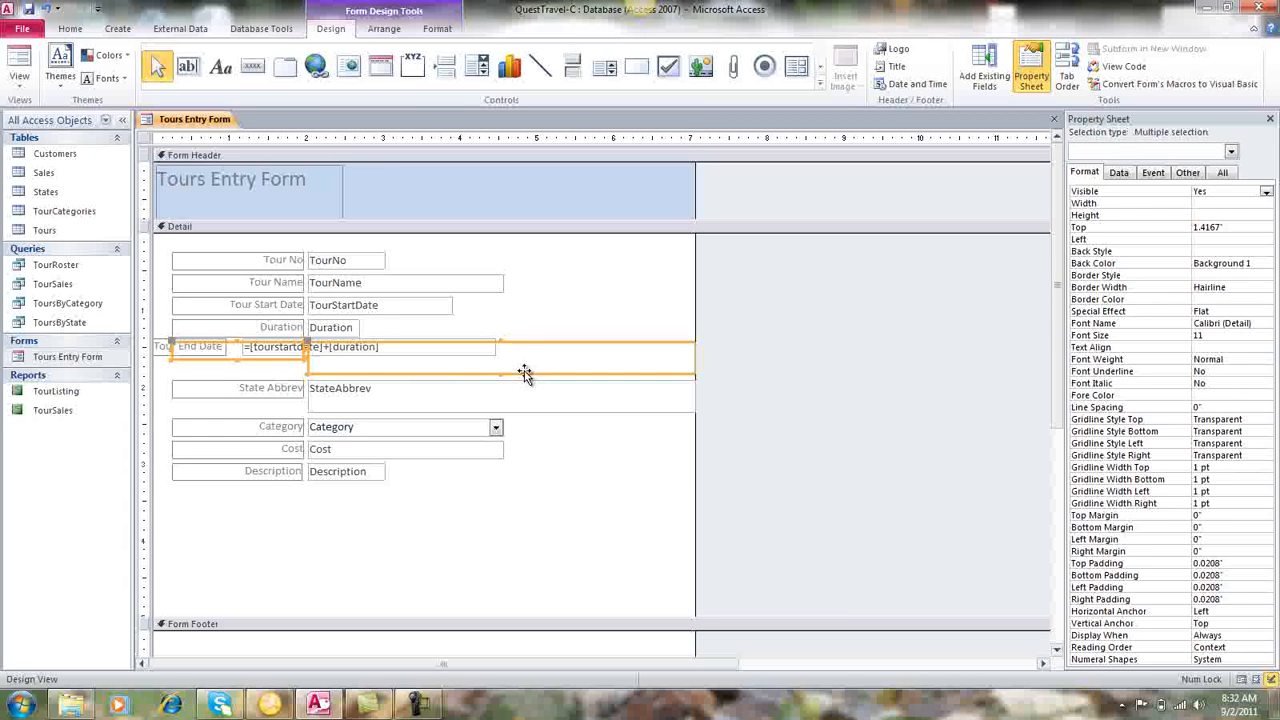
shift+click(284, 390)
shift+click(358, 409)
shift+click(291, 426)
shift+click(342, 443)
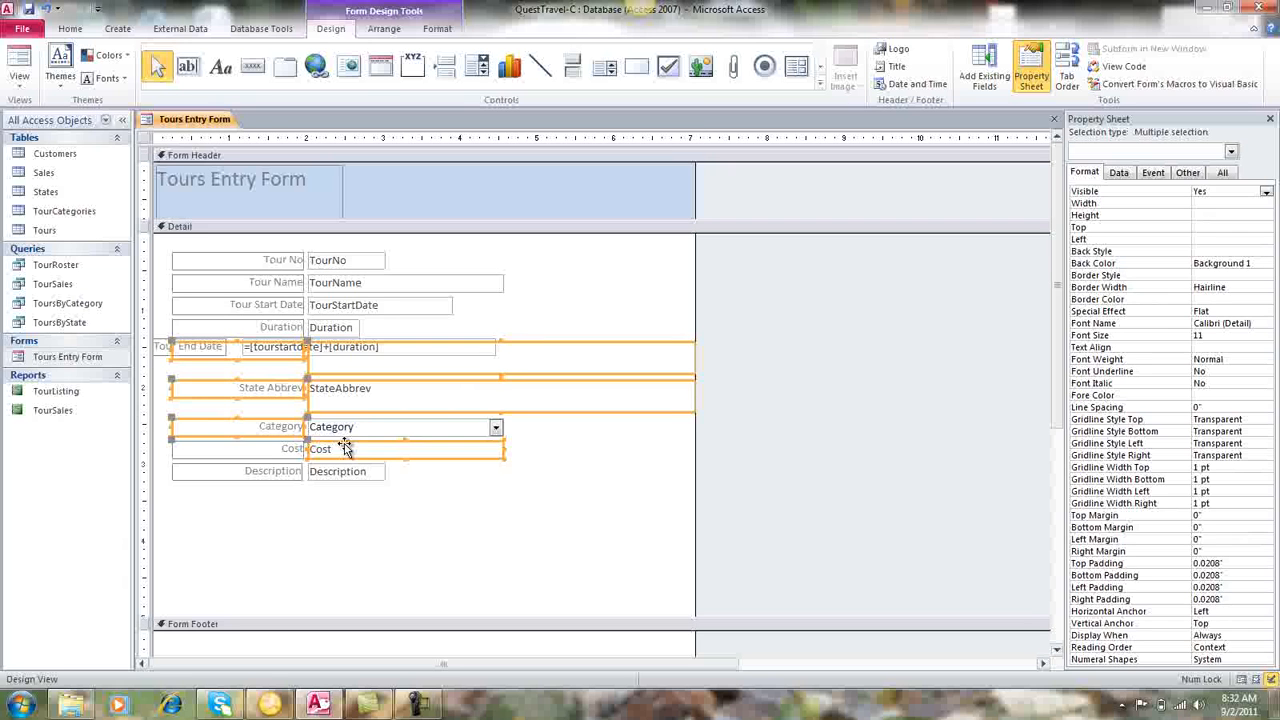
shift+click(260, 446)
shift+click(330, 433)
shift+click(284, 466)
shift+click(318, 476)
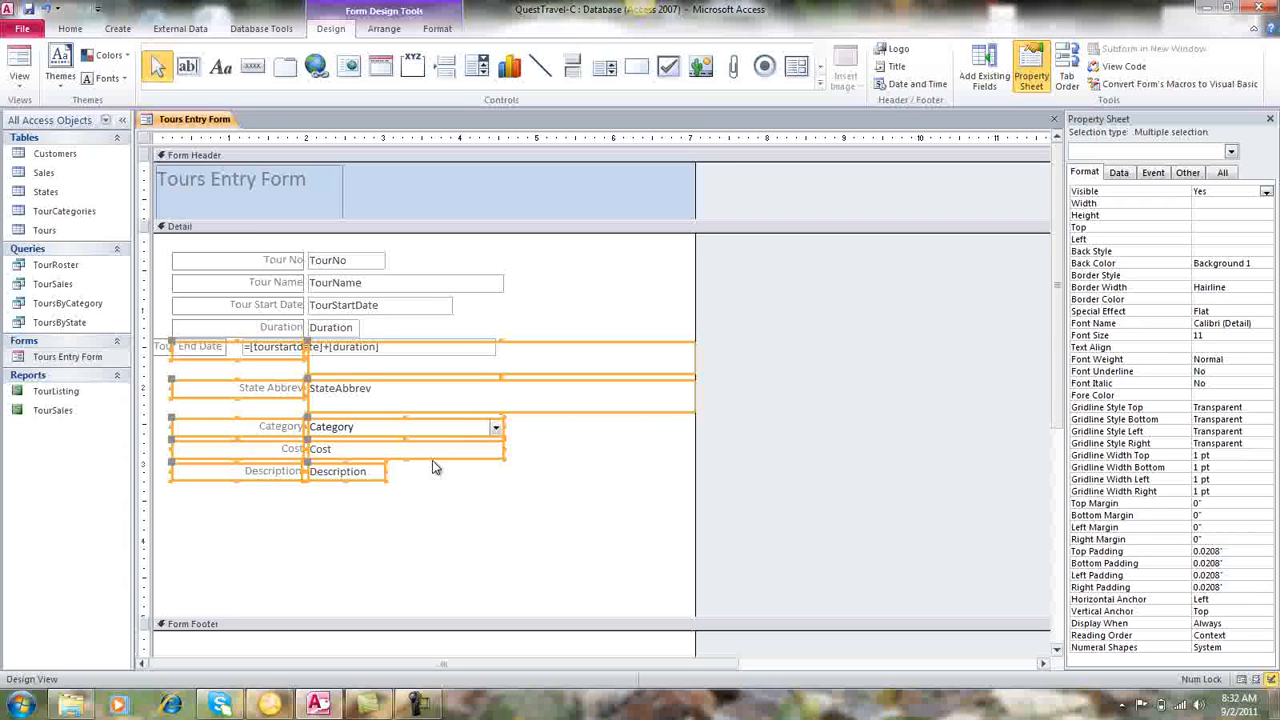
drag(432, 458, 428, 494)
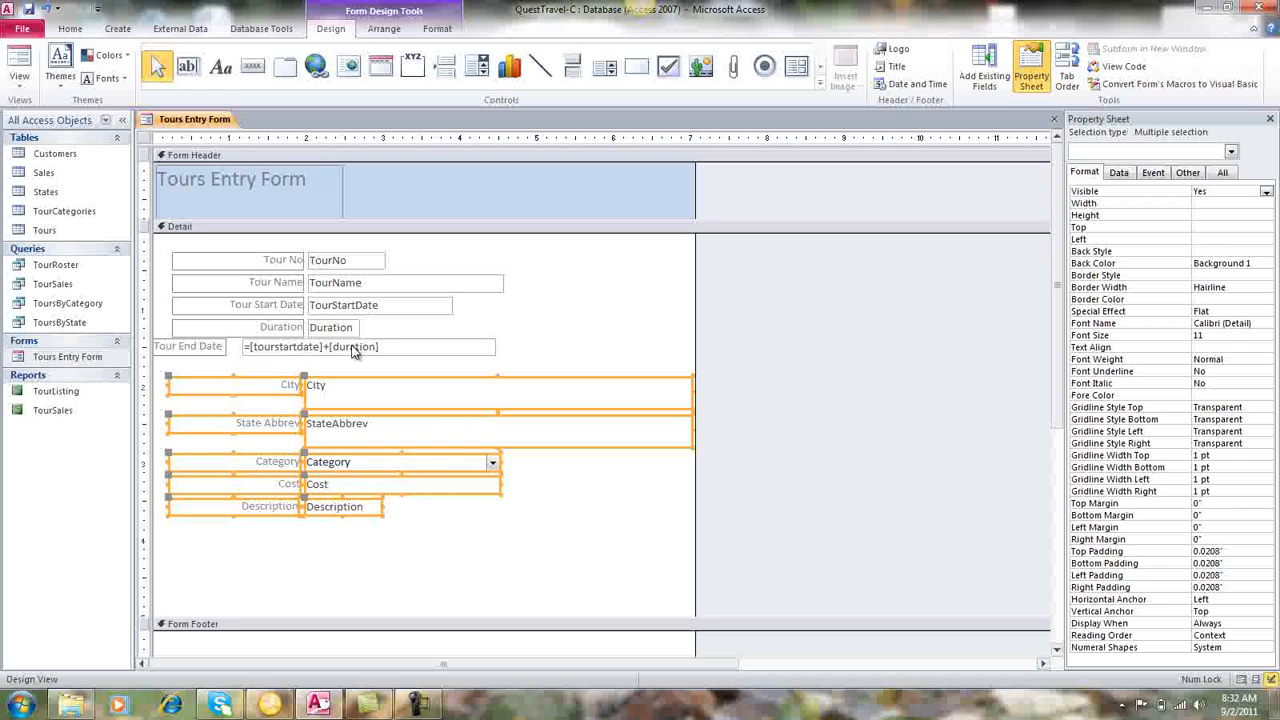
Move the Tour End Date label and text box between the Duration and City rows, at about 1.54 inches, and show the form in Form View.
click(216, 348)
shift+click(298, 352)
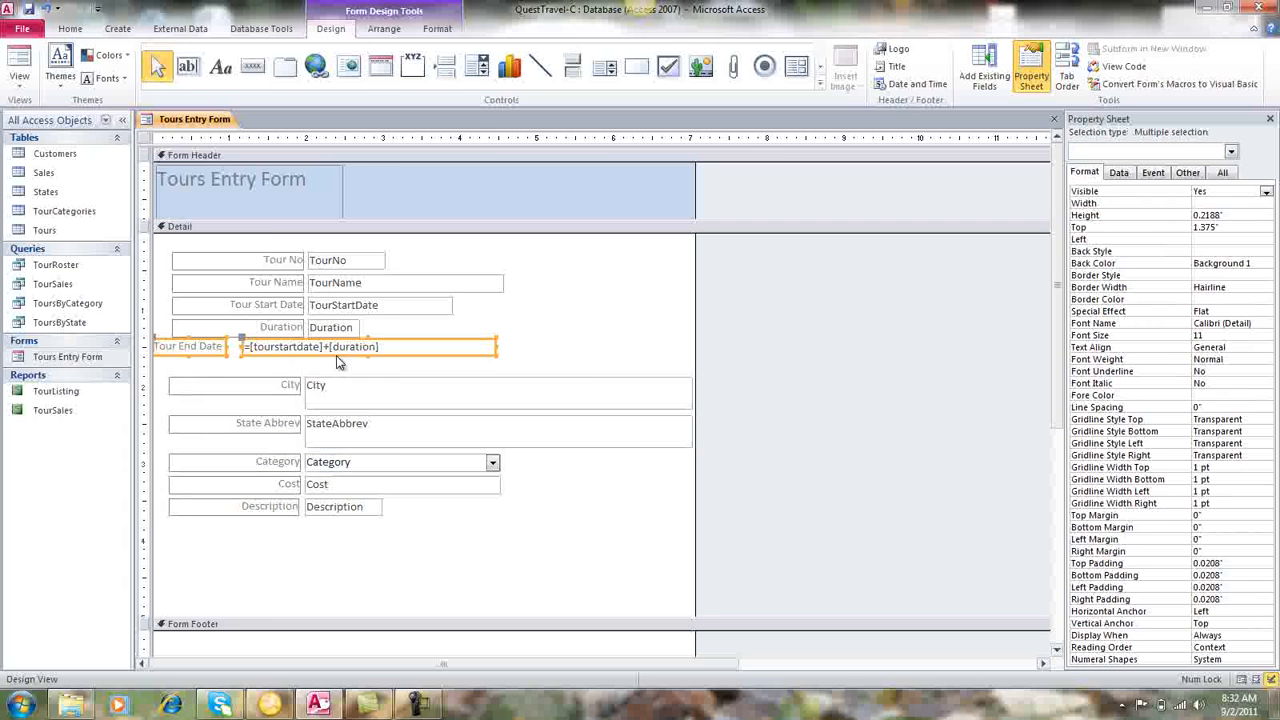
drag(393, 357, 464, 368)
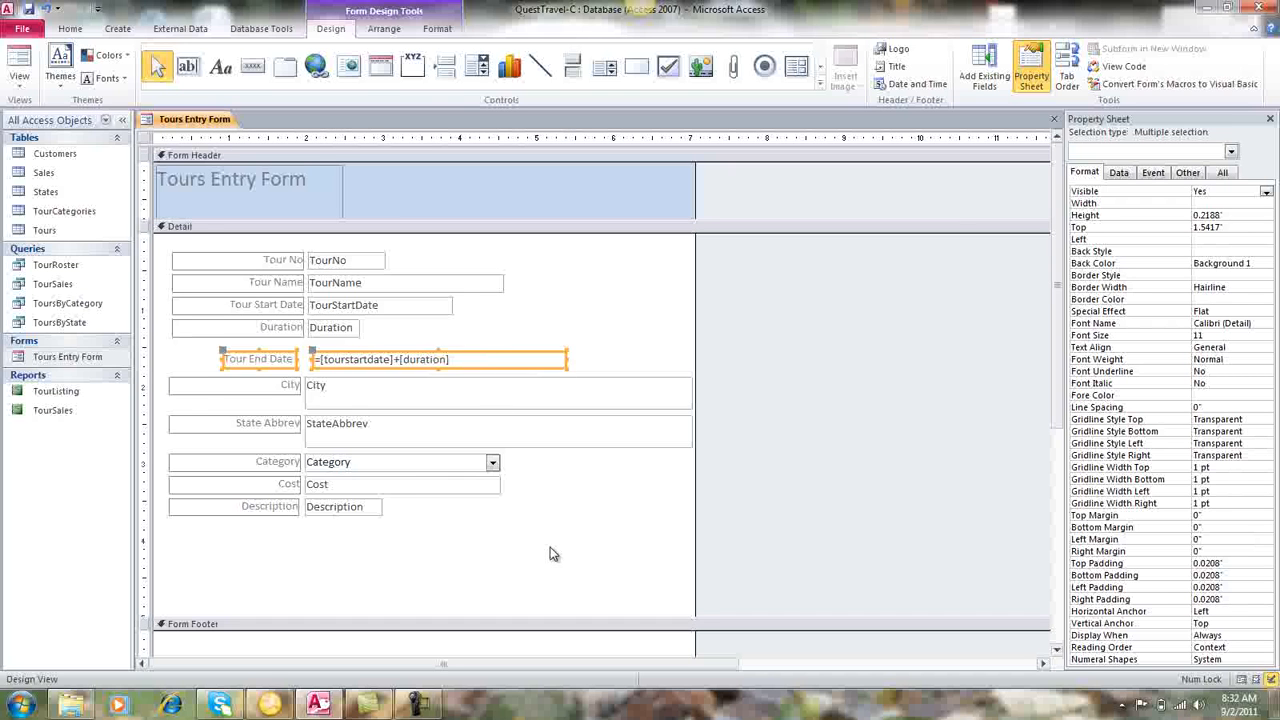
click(19, 70)
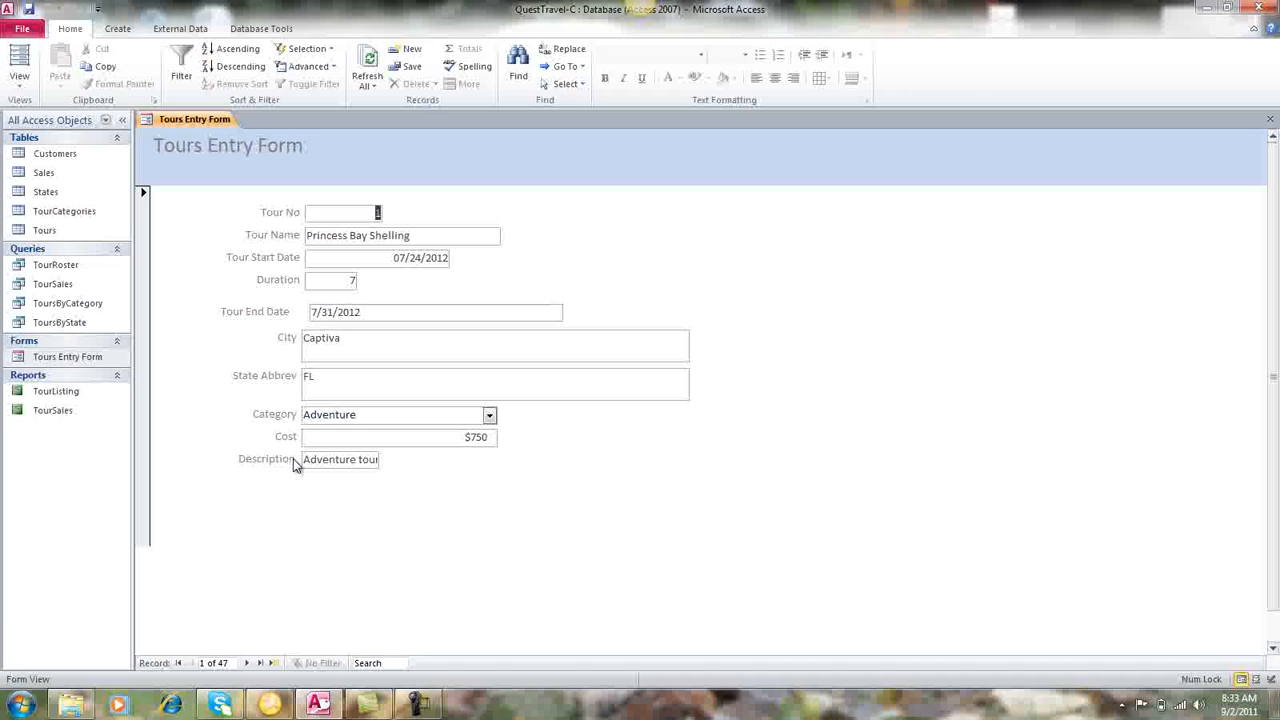
click(431, 707)
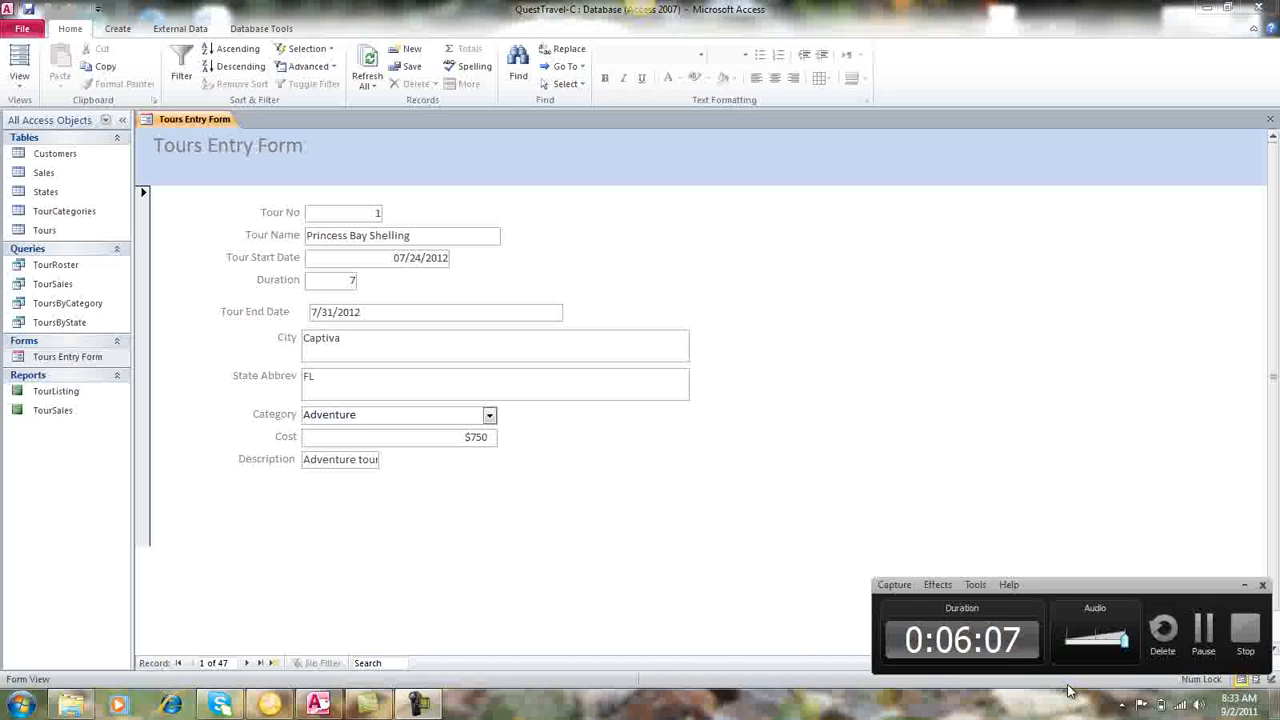